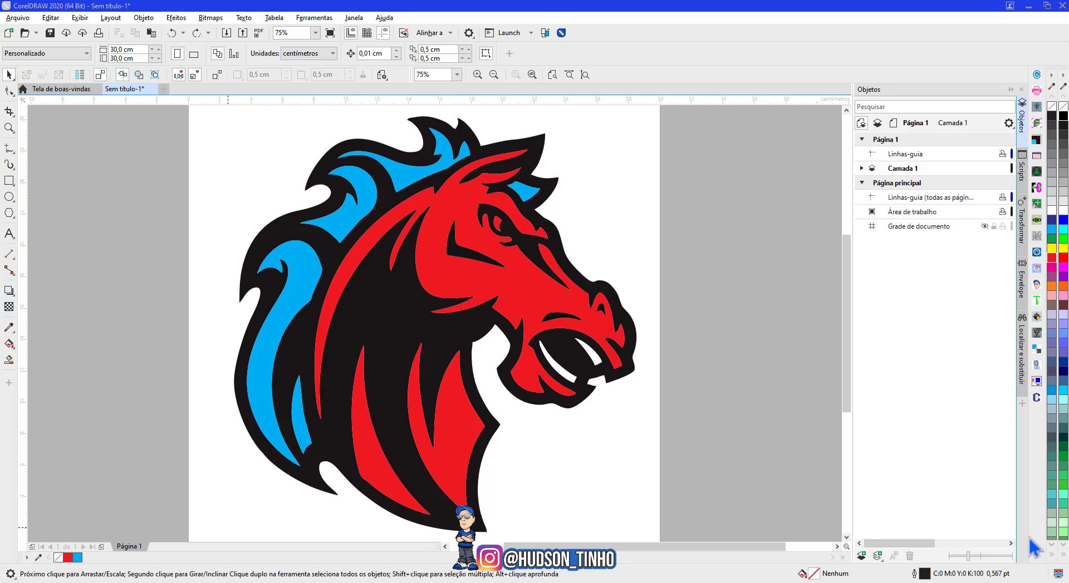
- Collapse the Objetos docker and inspect the red, black and blue logo shapes individually
{"action": "left_click", "coordinate": [1022, 116]}
{"action": "left_click", "coordinate": [496, 234]}
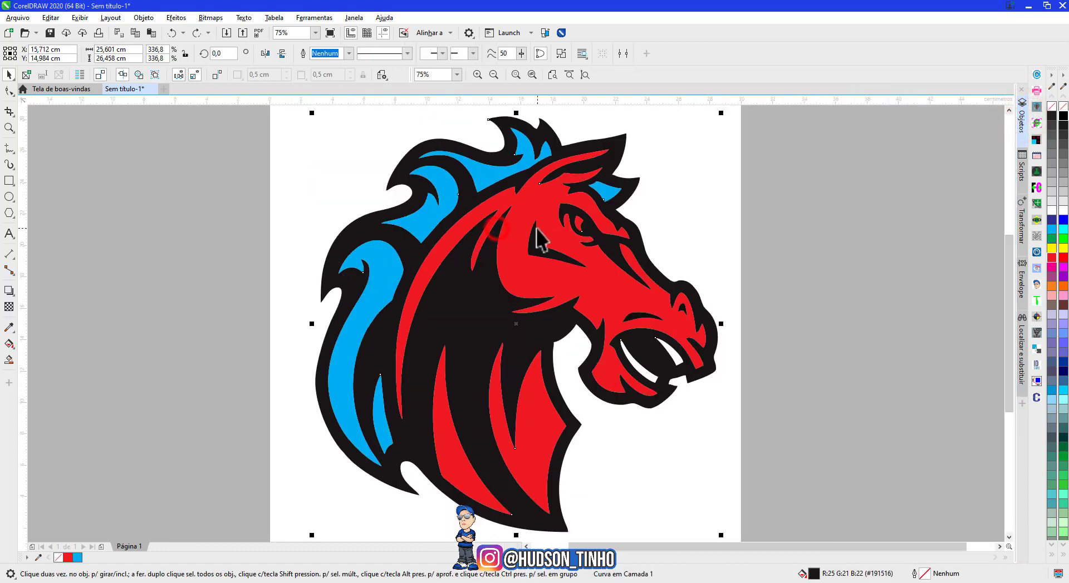
{"action": "left_click", "coordinate": [377, 295]}
{"action": "left_click", "coordinate": [455, 316]}
{"action": "left_click", "coordinate": [452, 455]}
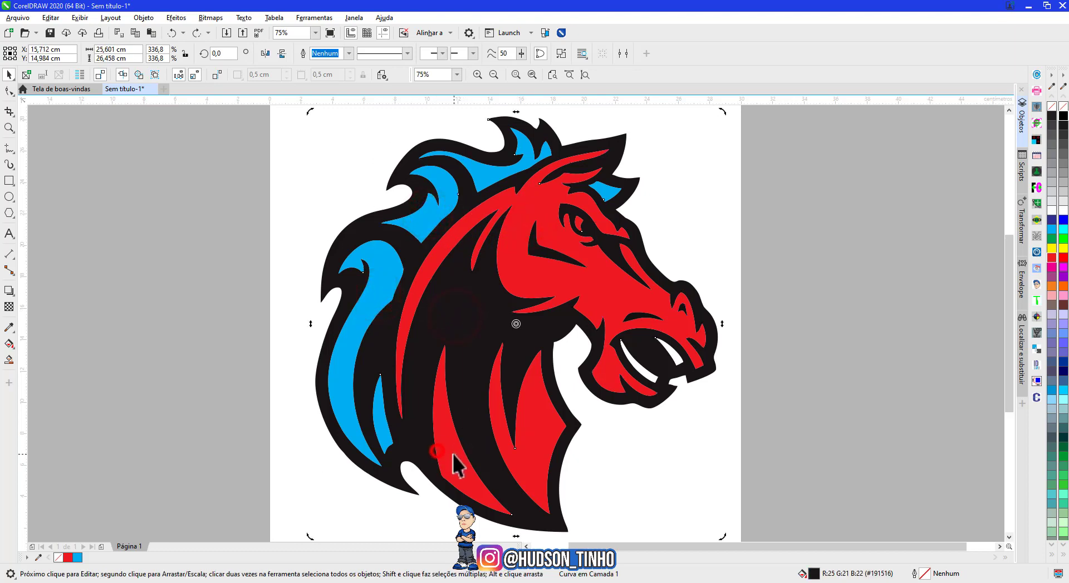
{"action": "left_click", "coordinate": [236, 323]}
{"action": "left_click", "coordinate": [537, 452]}
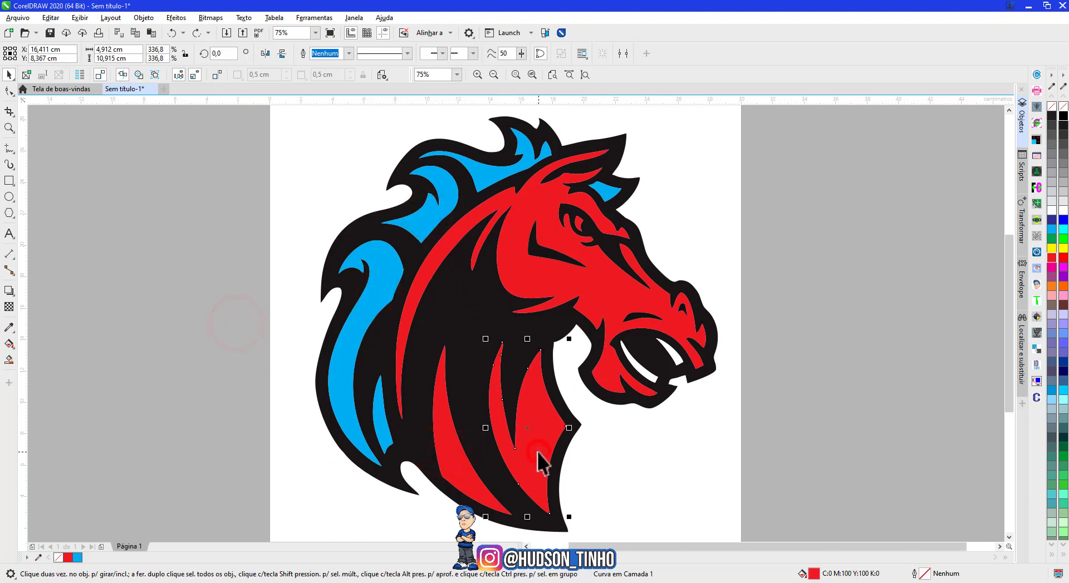
{"action": "left_click", "coordinate": [246, 228]}
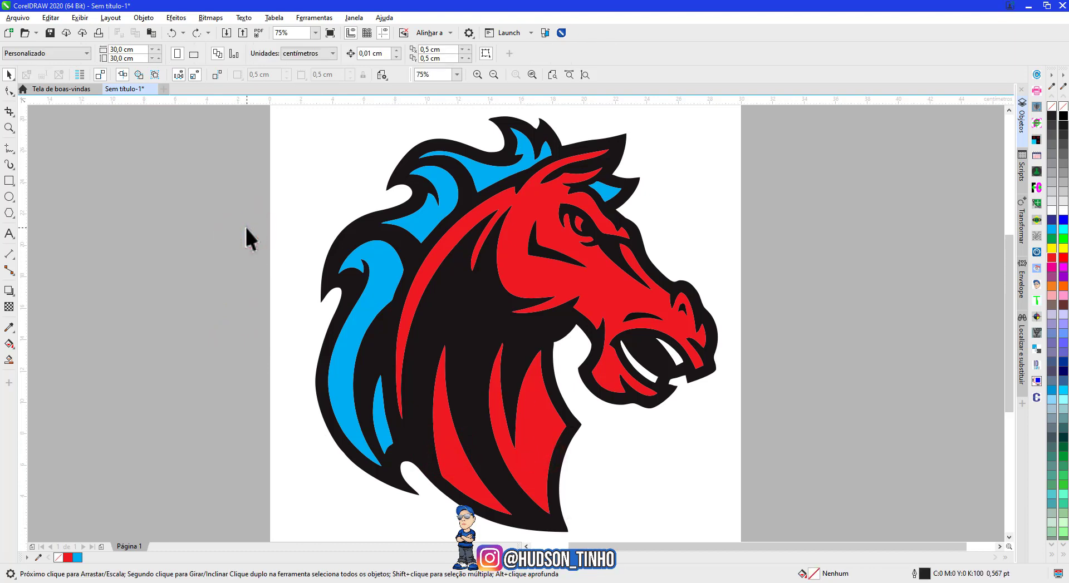
{"action": "left_click", "coordinate": [602, 191]}
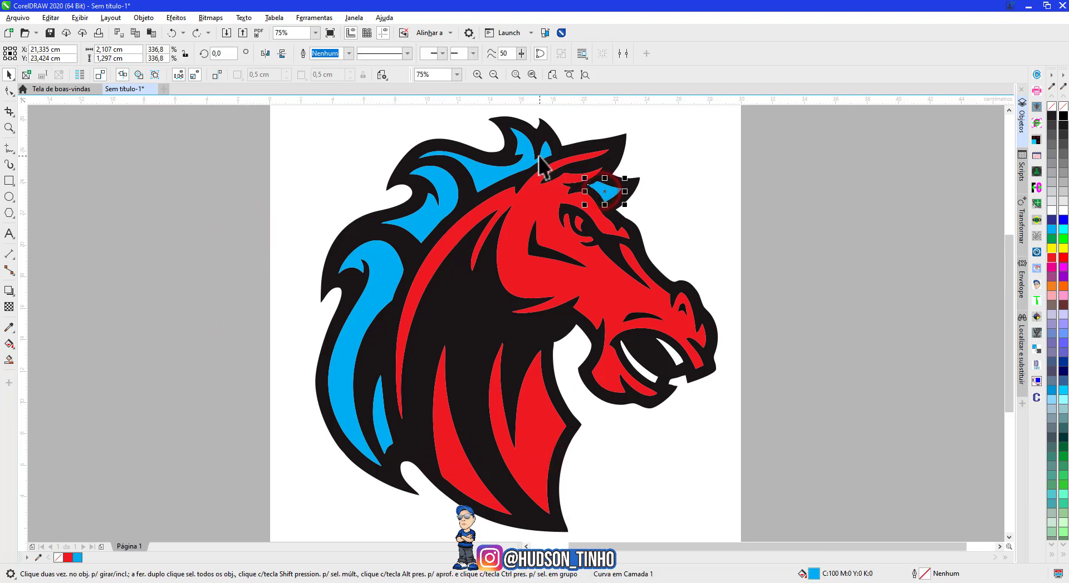
{"action": "left_click", "coordinate": [286, 188]}
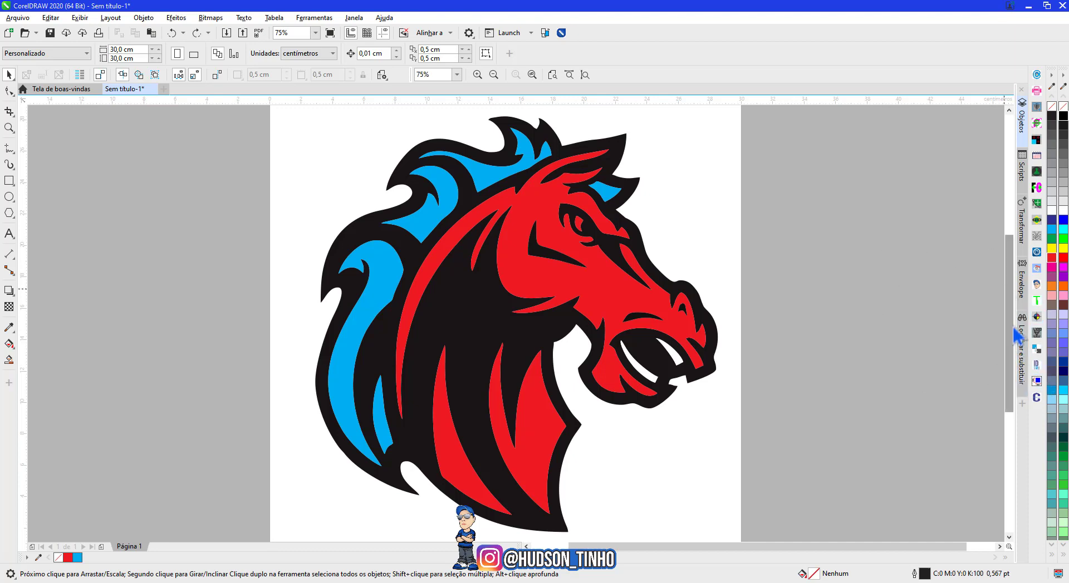
- Add the Localizar e substituir (Find and Replace) docker from the docker list
{"action": "left_click", "coordinate": [1021, 405]}
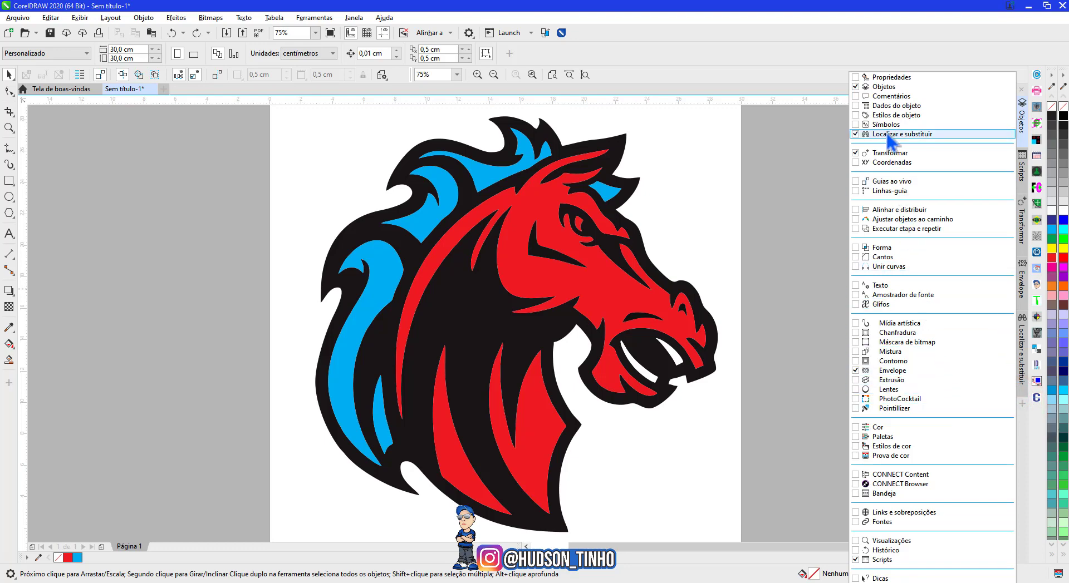
{"action": "left_click", "coordinate": [799, 156]}
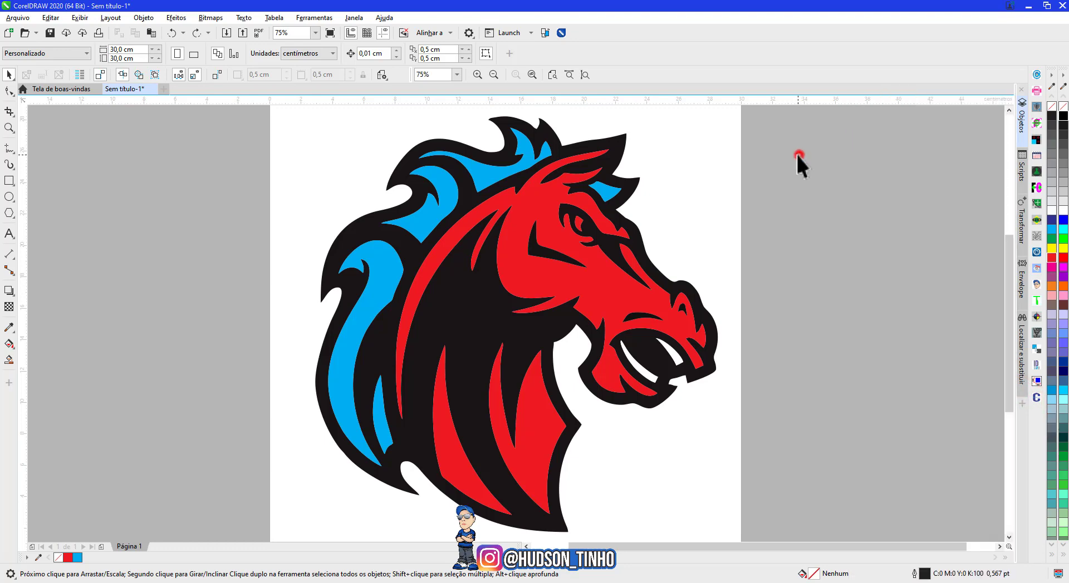
{"action": "left_click", "coordinate": [1021, 345]}
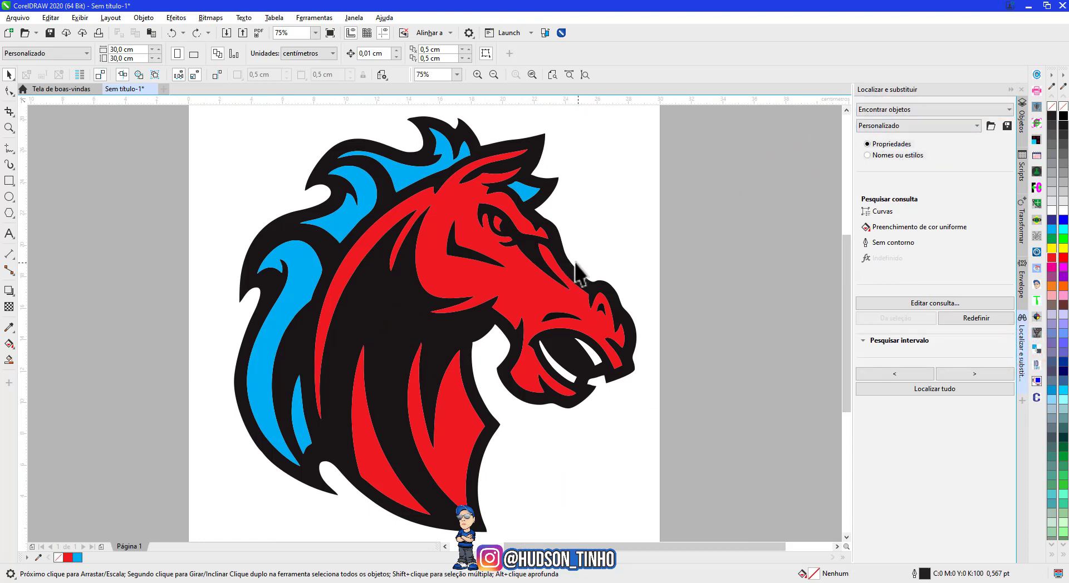
- Find every shape matching the blue fill and group the five blue shapes
{"action": "left_click", "coordinate": [521, 191]}
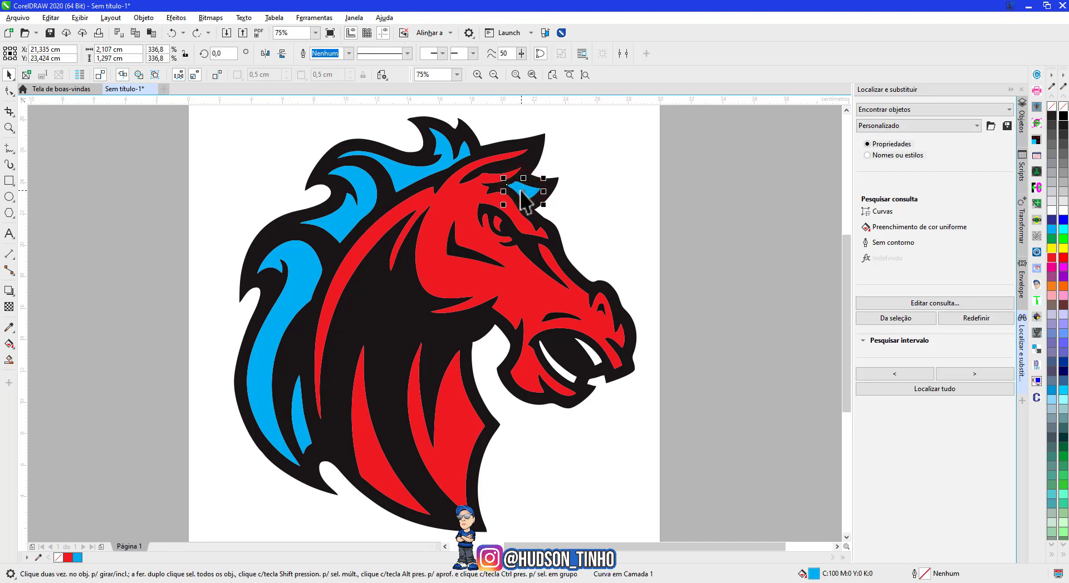
{"action": "left_click", "coordinate": [881, 322]}
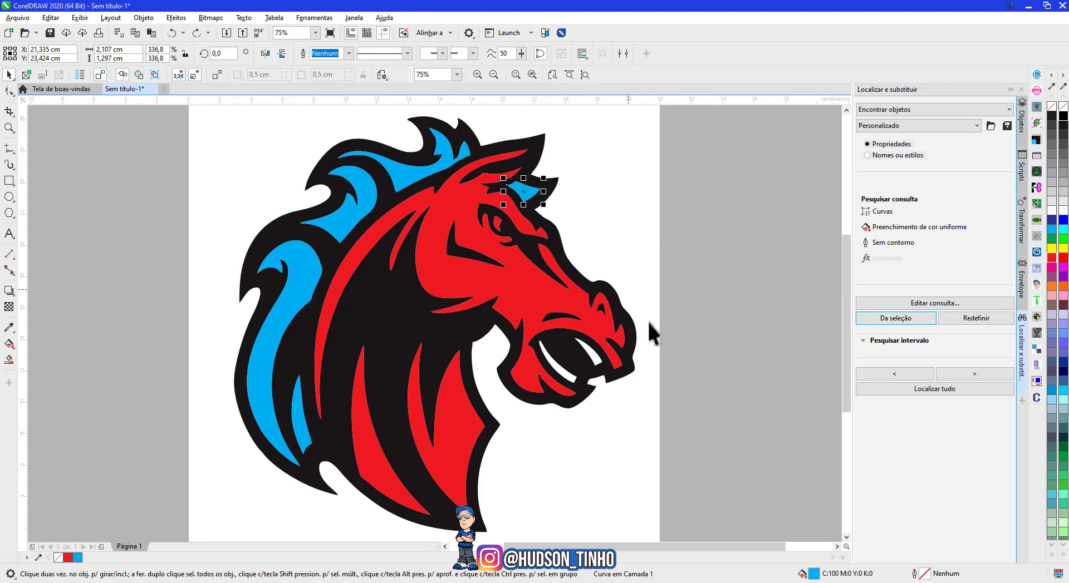
{"action": "left_click", "coordinate": [917, 395]}
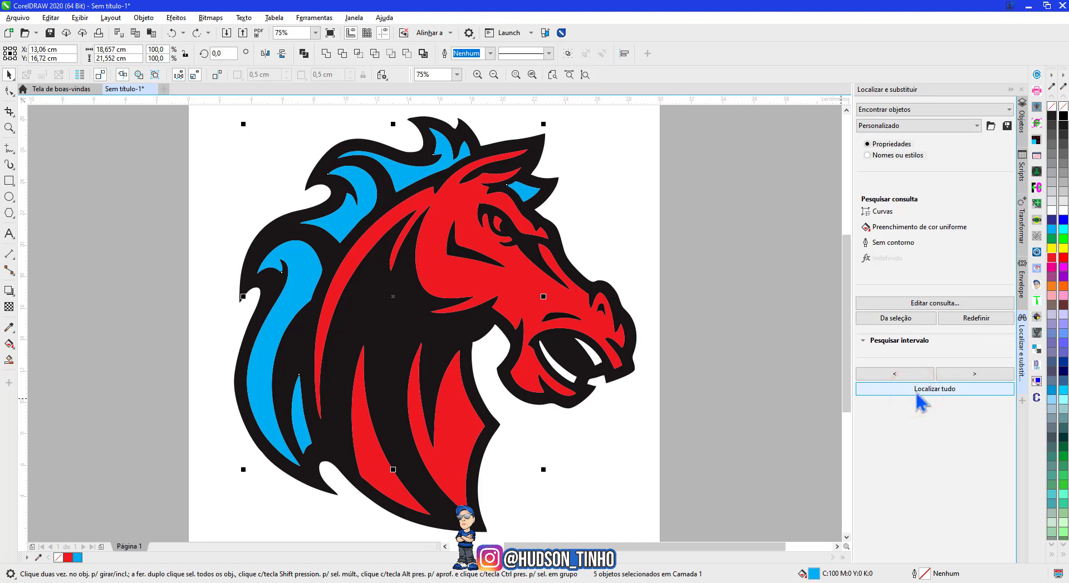
{"action": "key", "text": "ctrl+g"}
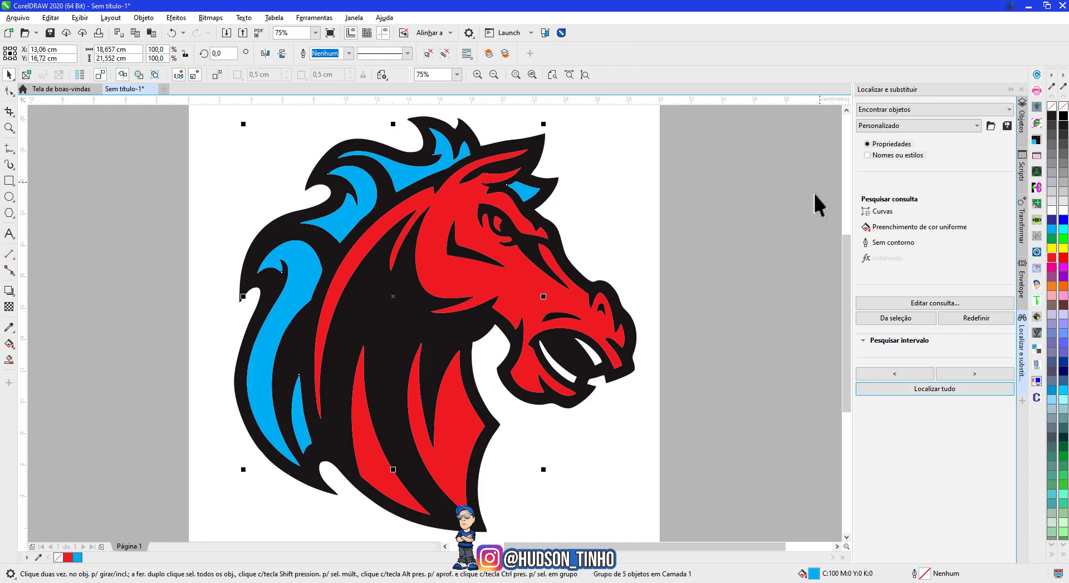
- Find every shape matching the red fill and group the four red shapes
{"action": "left_click", "coordinate": [604, 327]}
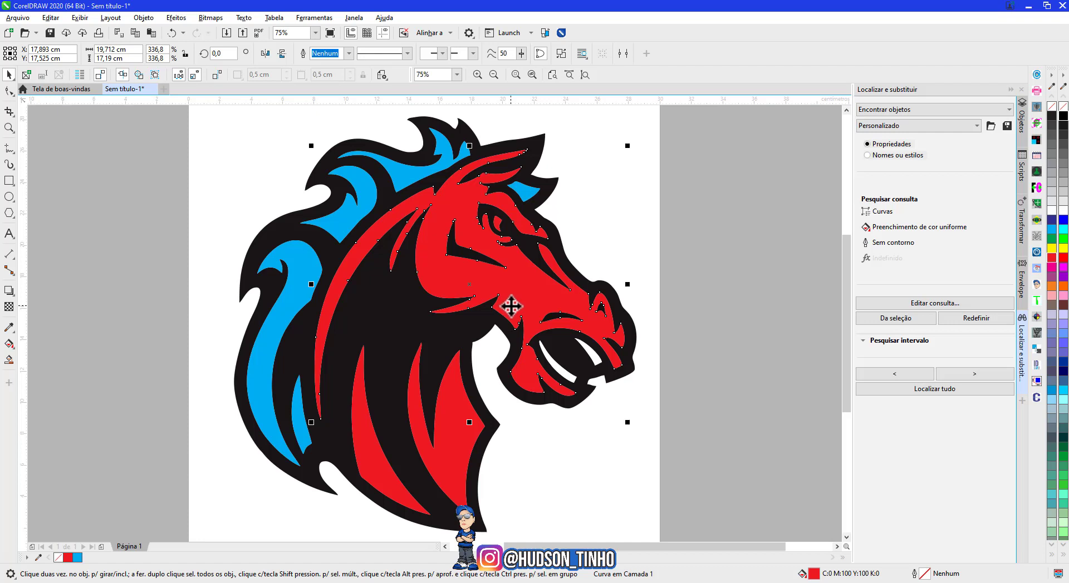
{"action": "left_click", "coordinate": [914, 320]}
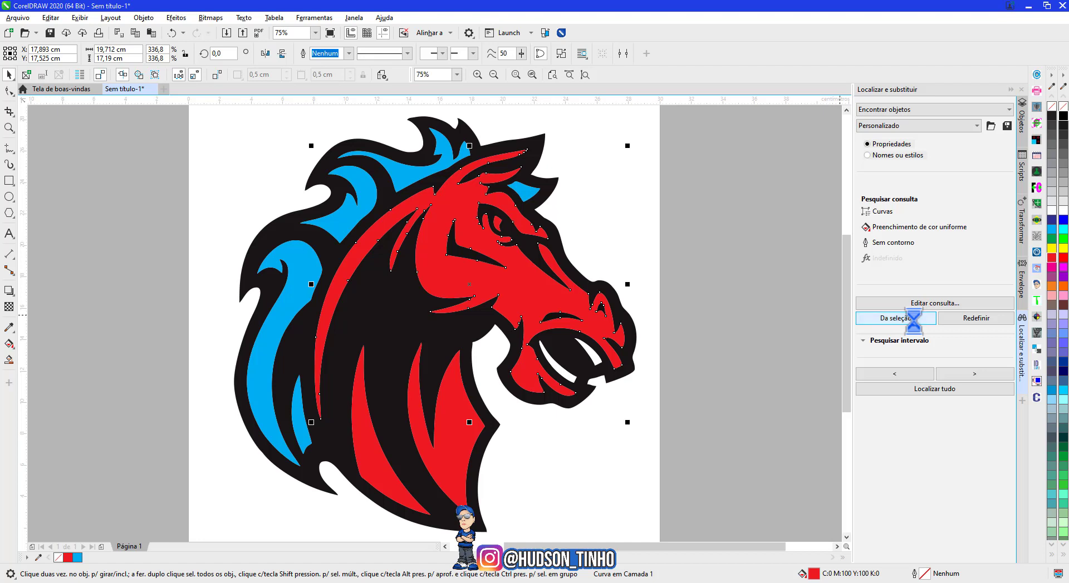
{"action": "left_click", "coordinate": [935, 389]}
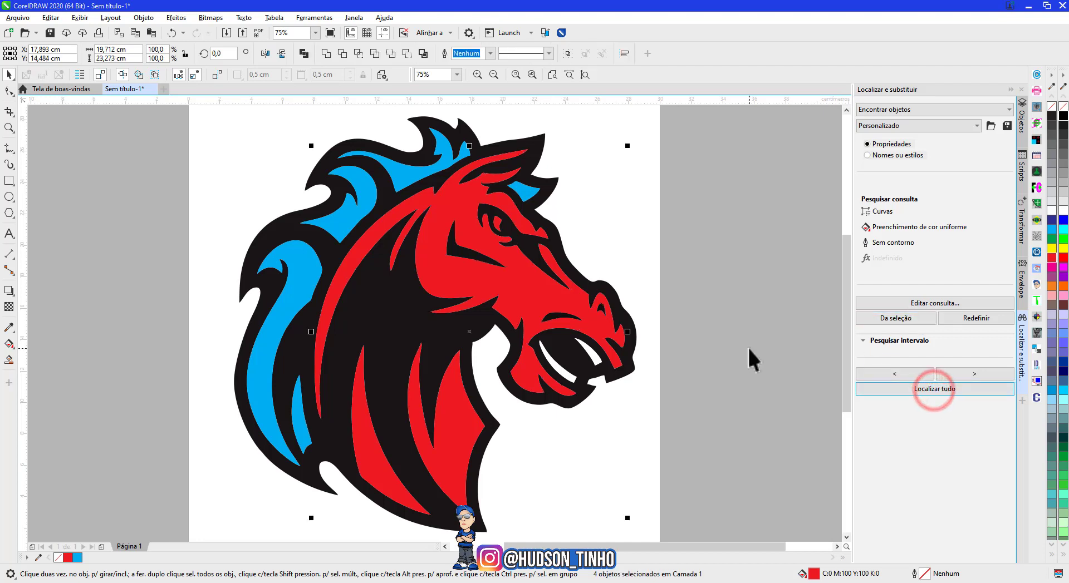
{"action": "key", "text": "ctrl+g"}
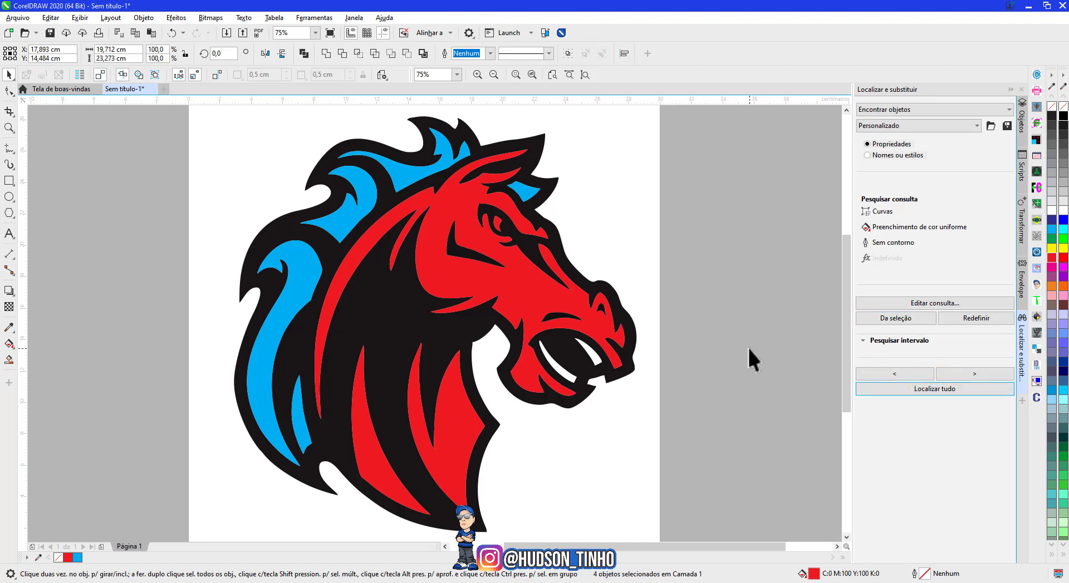
- Find both white tooth shapes by matching properties and group them together
{"action": "left_click", "coordinate": [591, 358]}
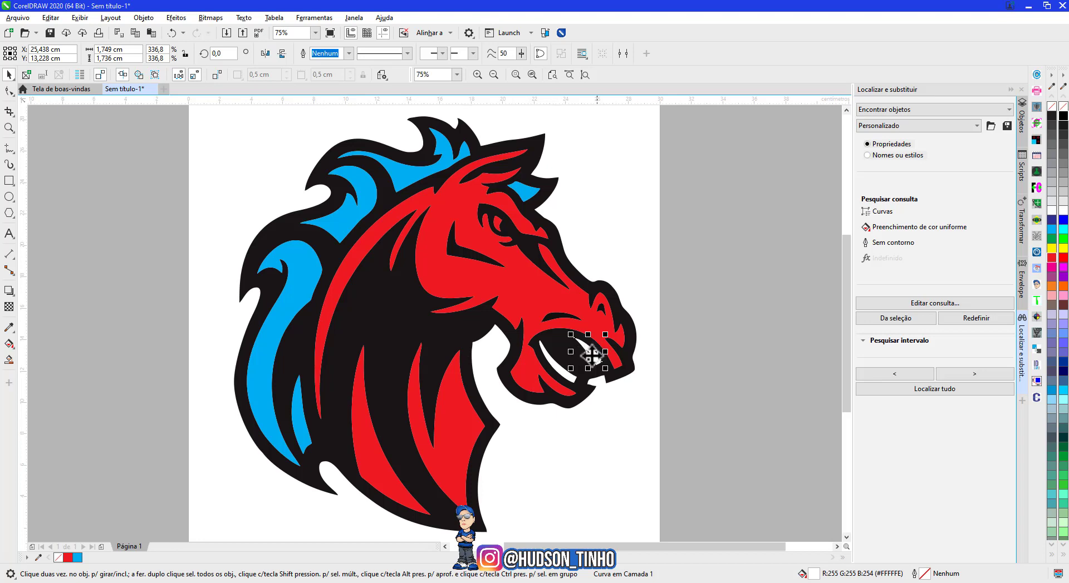
{"action": "left_click", "coordinate": [886, 320]}
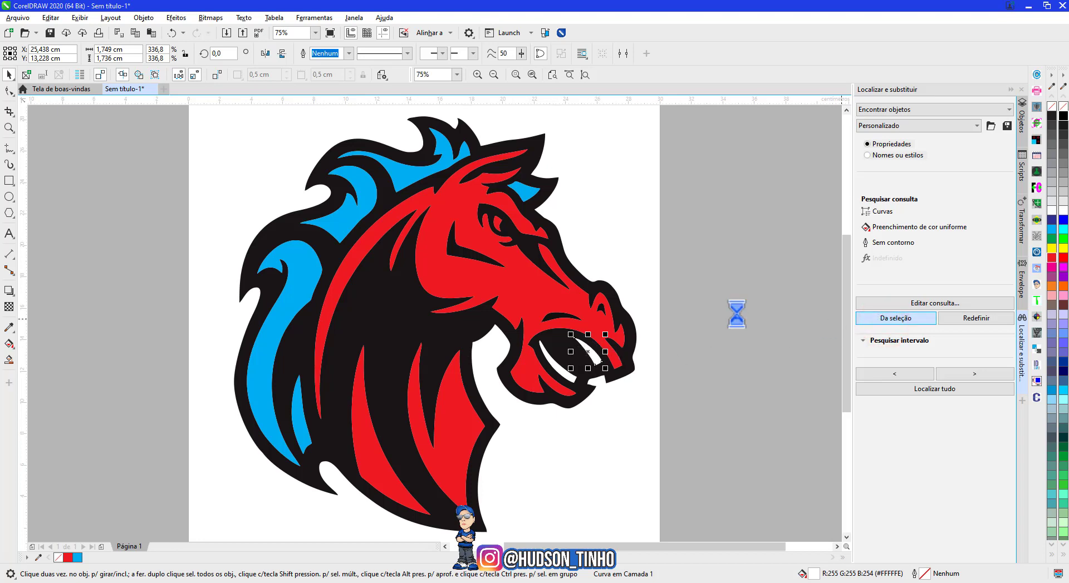
{"action": "left_click", "coordinate": [952, 389]}
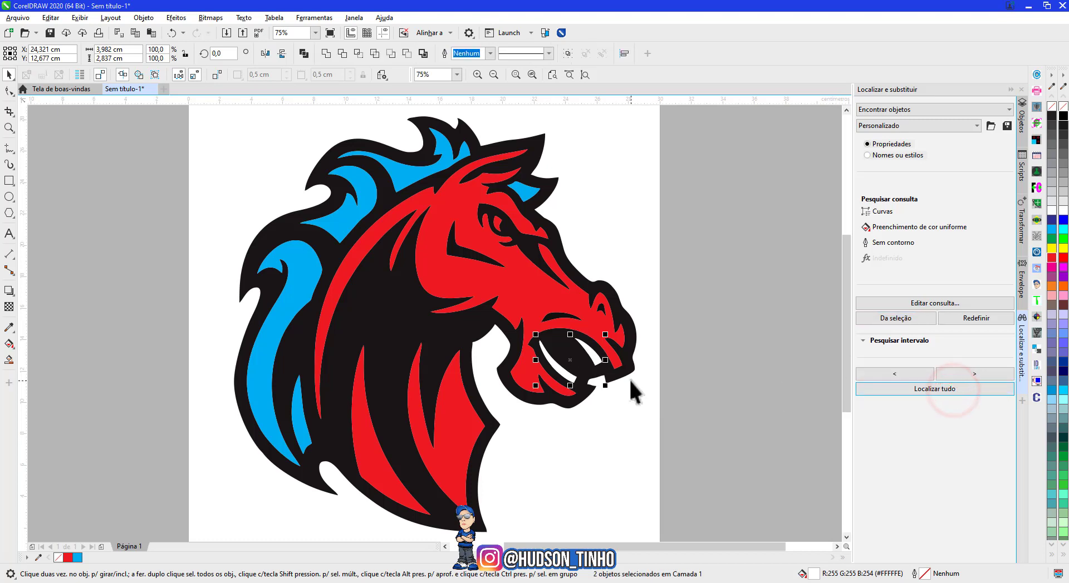
{"action": "key", "text": "ctrl+g"}
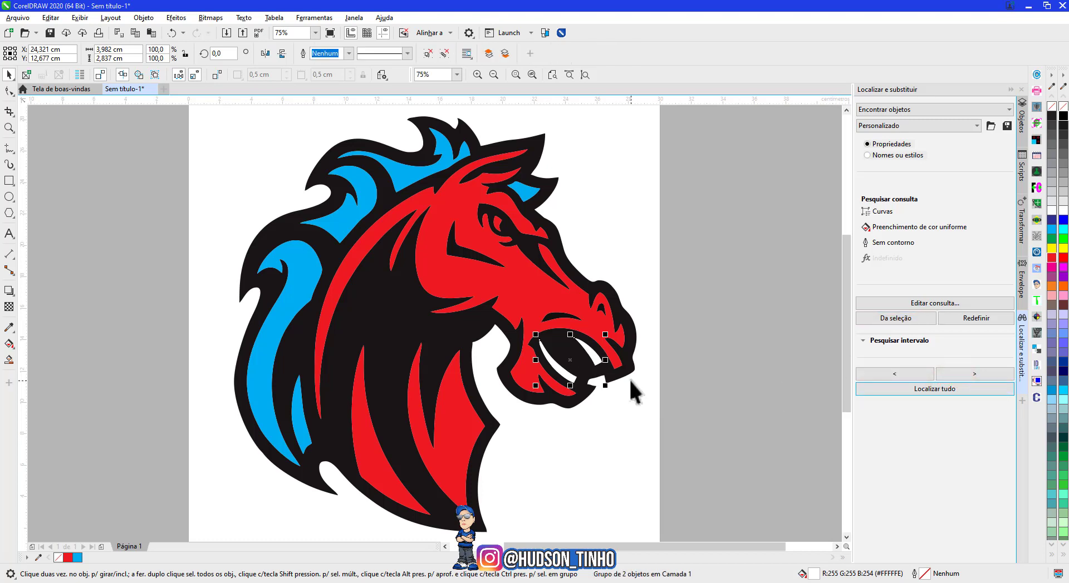
{"action": "left_click", "coordinate": [544, 146]}
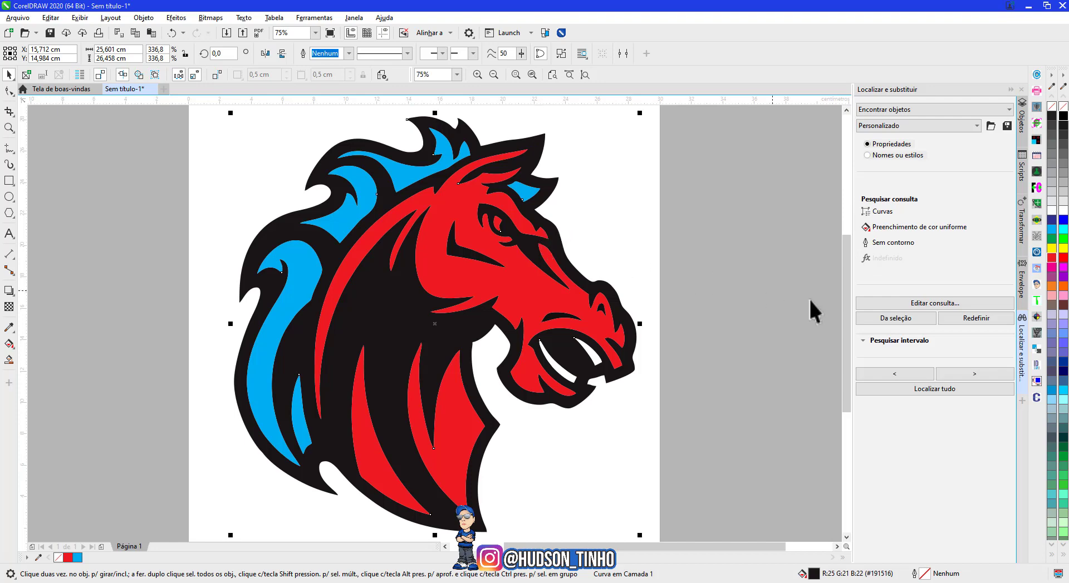
{"action": "scroll", "coordinate": [473, 249], "scroll_direction": "up", "scroll_amount": 3}
{"action": "scroll", "coordinate": [454, 242], "scroll_direction": "down", "scroll_amount": 3}
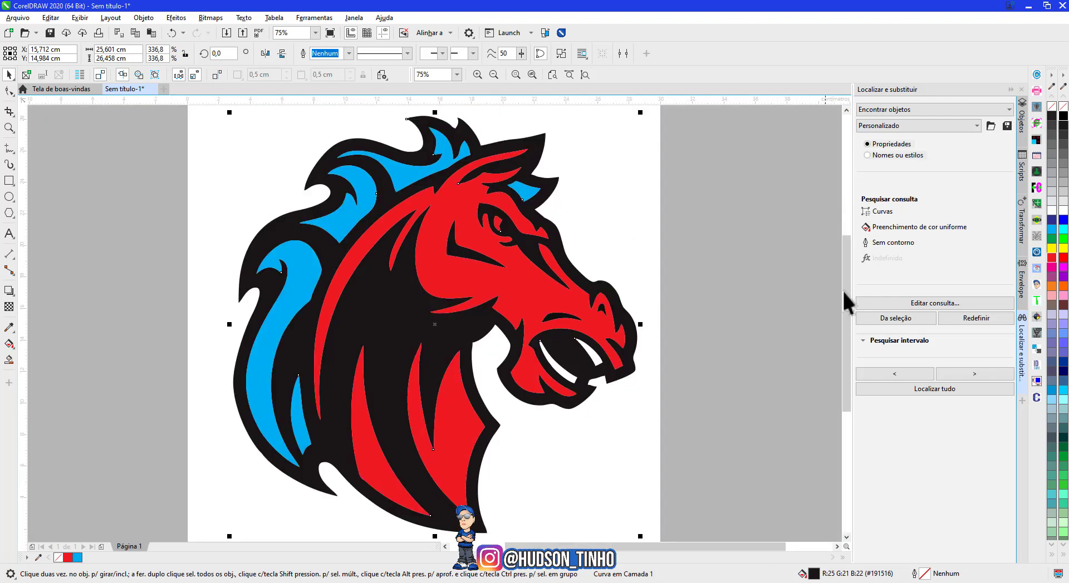
{"action": "left_click", "coordinate": [902, 320]}
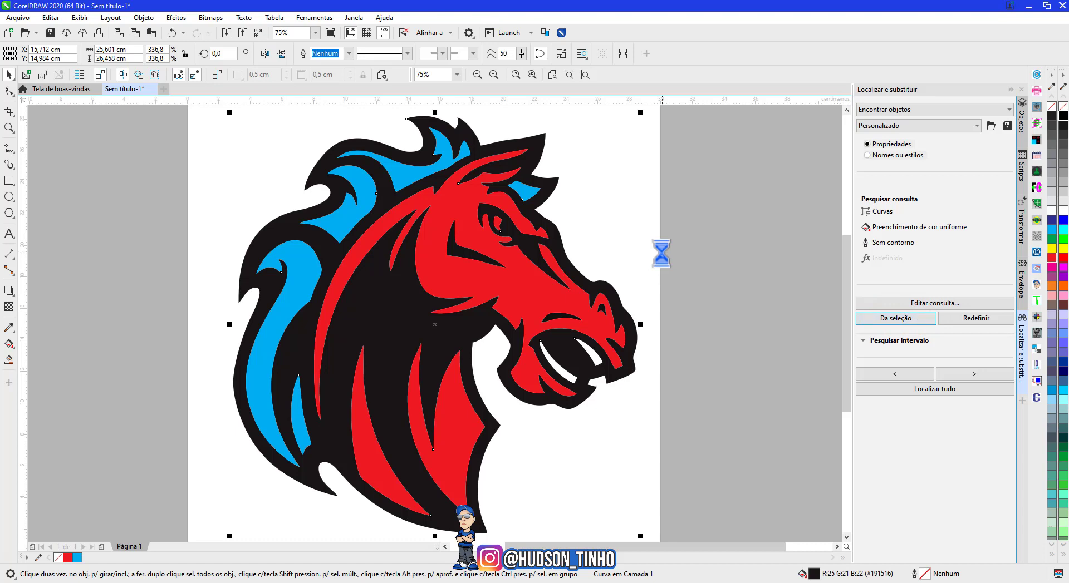
{"action": "left_click", "coordinate": [938, 389]}
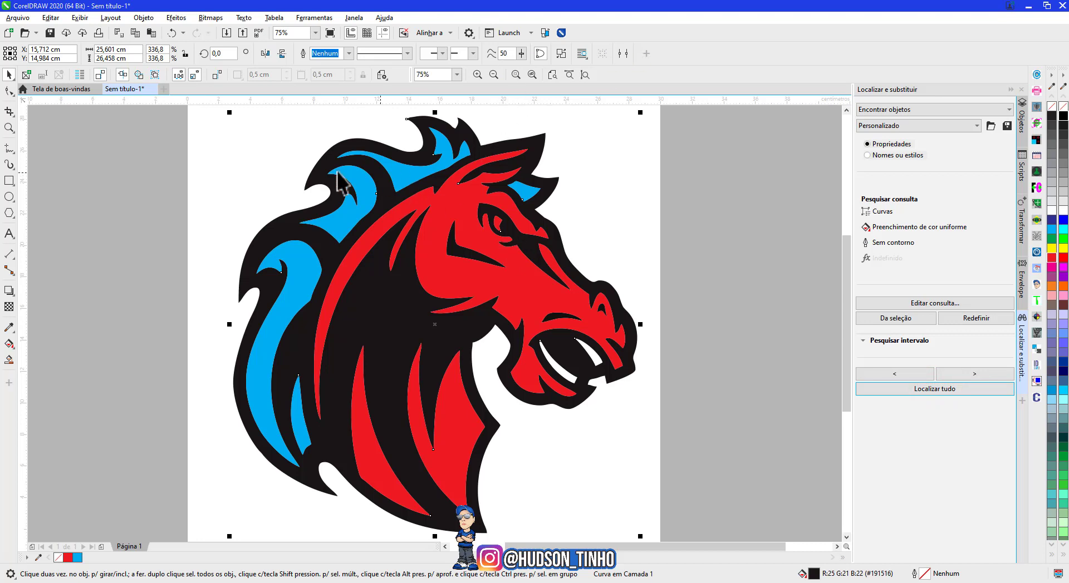
{"action": "left_click", "coordinate": [276, 161]}
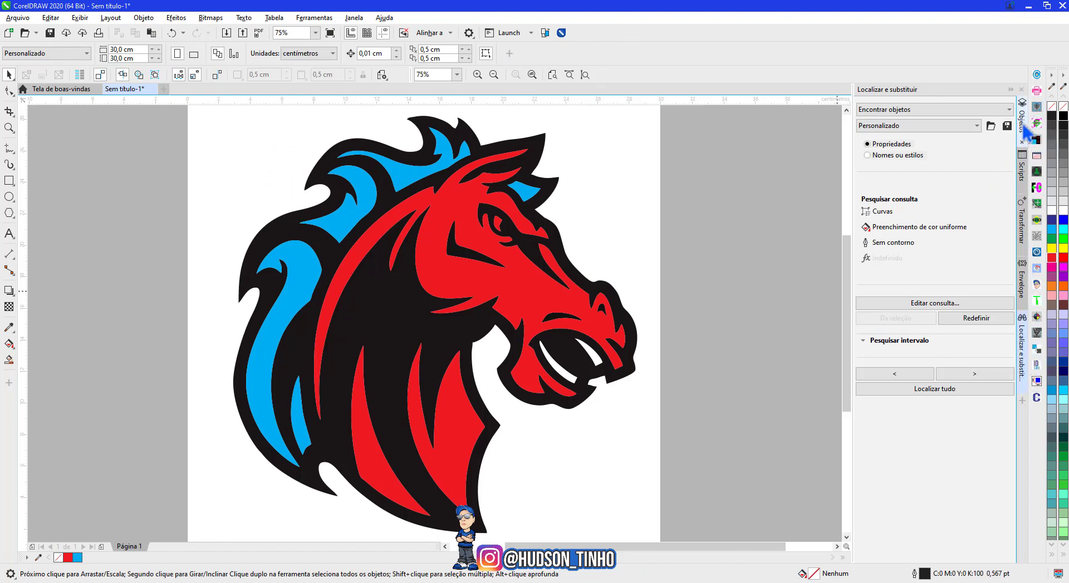
{"action": "left_click", "coordinate": [1022, 400]}
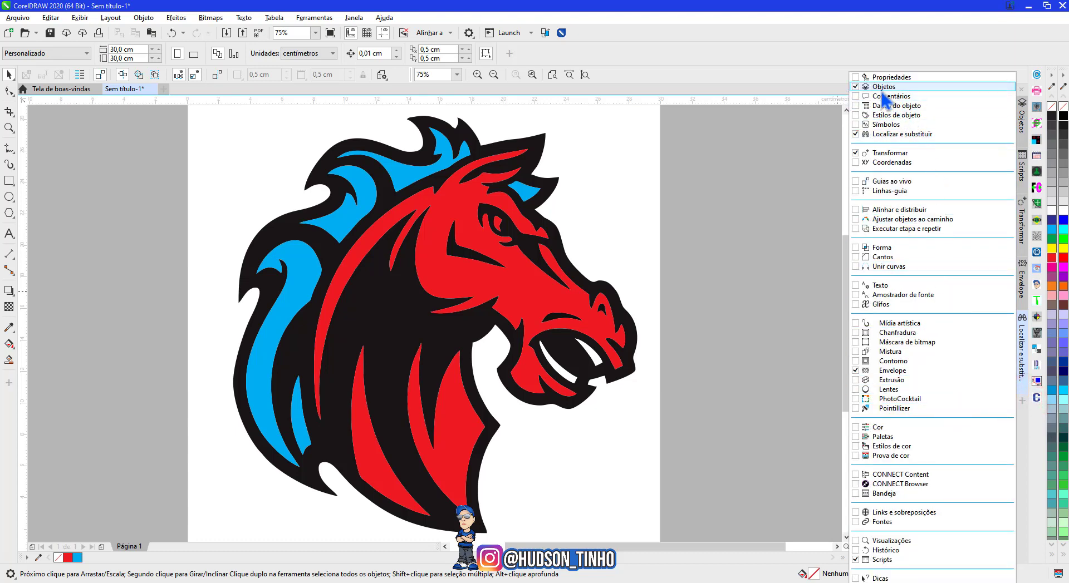
{"action": "left_click", "coordinate": [781, 74]}
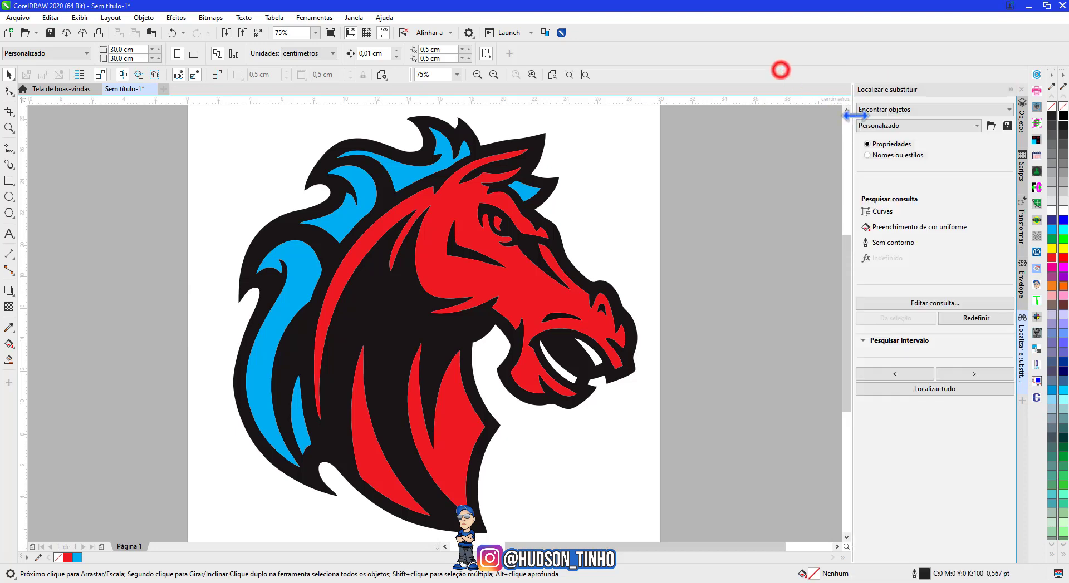
{"action": "left_click", "coordinate": [1020, 127]}
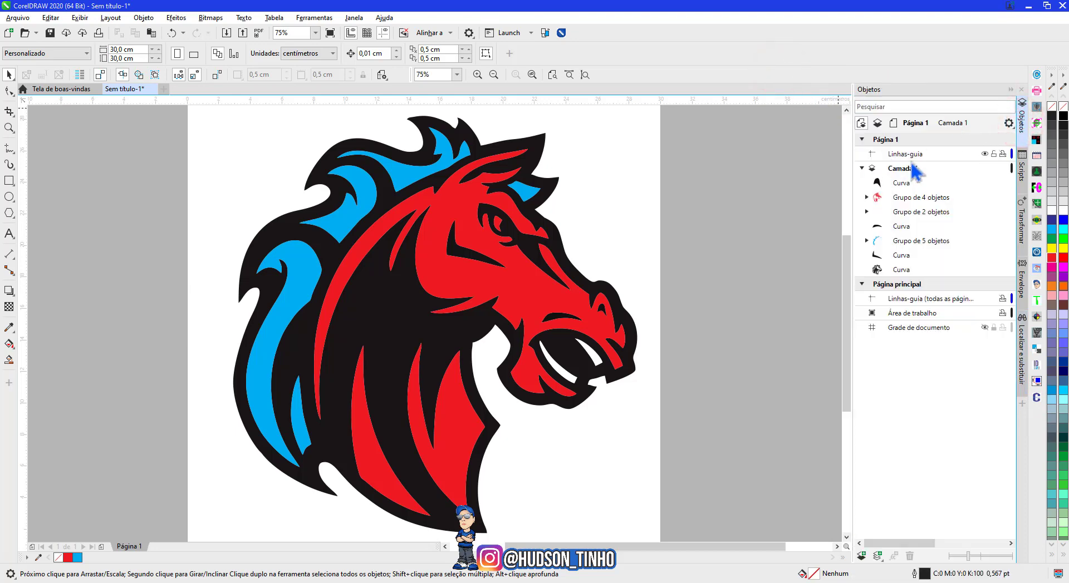
- Expand Camada 1 in the Objetos docker and review its groups and curves
{"action": "mouse_move", "coordinate": [902, 168]}
{"action": "left_click", "coordinate": [861, 168]}
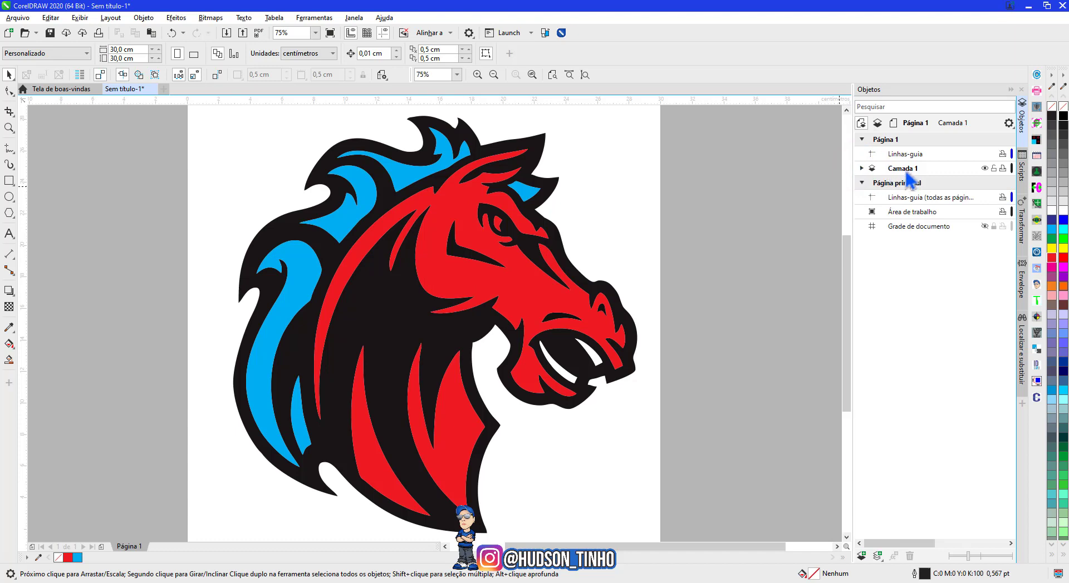
{"action": "left_click", "coordinate": [861, 168]}
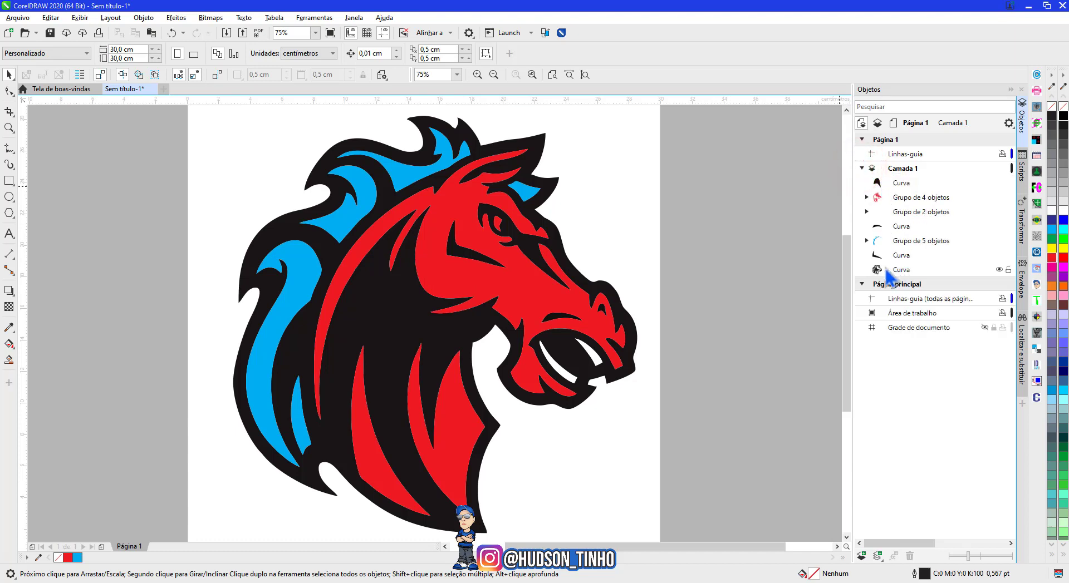
{"action": "left_click", "coordinate": [886, 270]}
{"action": "left_click", "coordinate": [878, 243]}
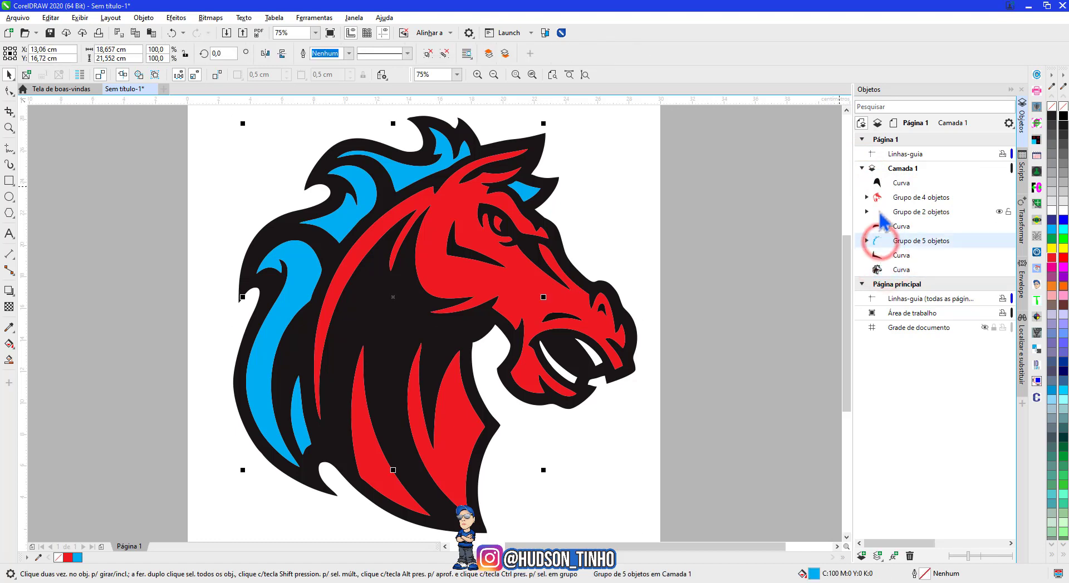
{"action": "left_click", "coordinate": [885, 198]}
{"action": "left_click", "coordinate": [894, 212]}
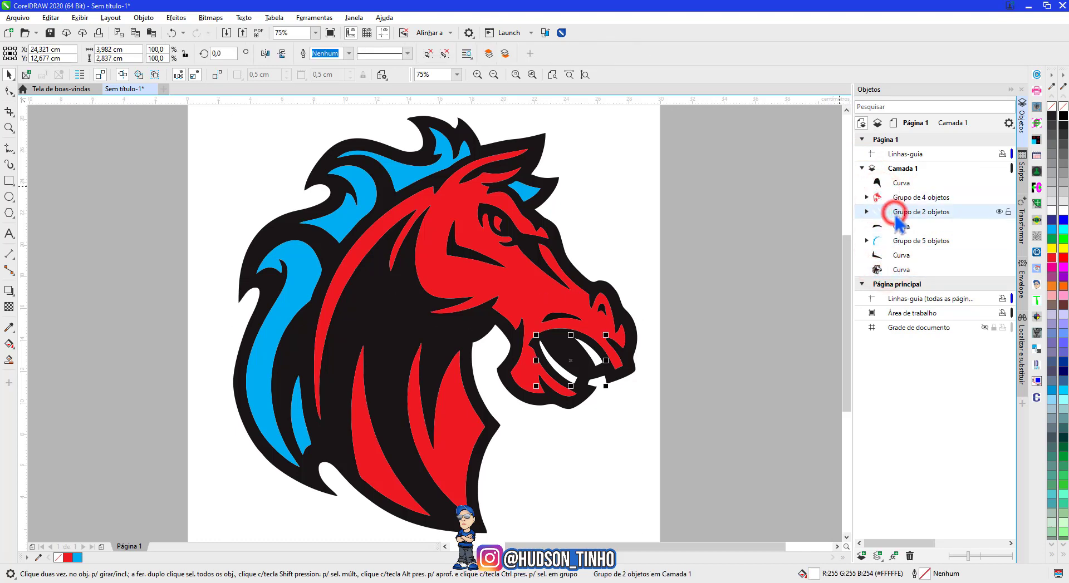
{"action": "left_click", "coordinate": [882, 182]}
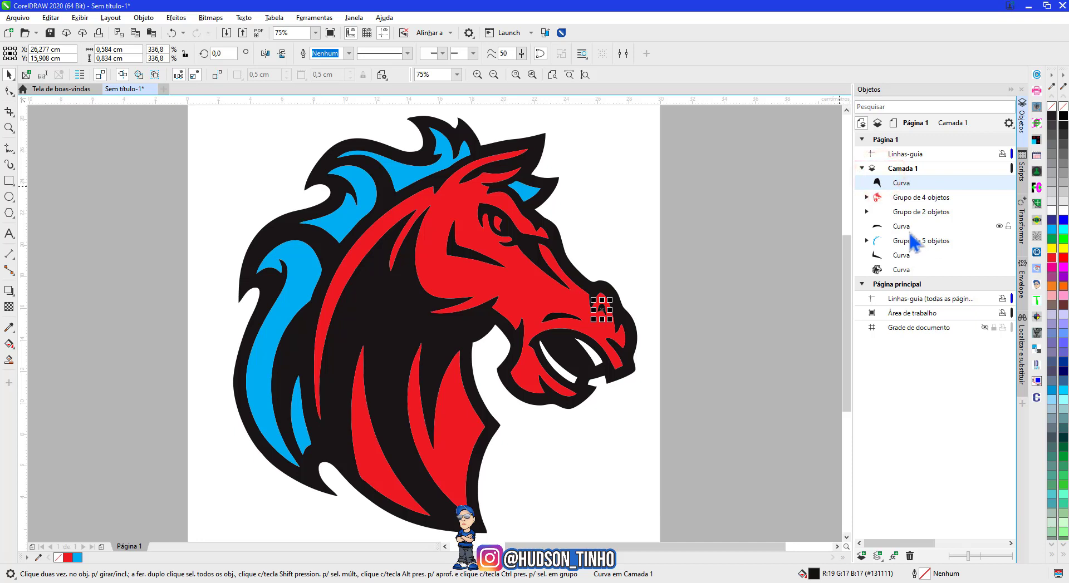
- Select the four black Curva rows and group them into one group of 4
{"action": "left_click", "coordinate": [878, 271]}
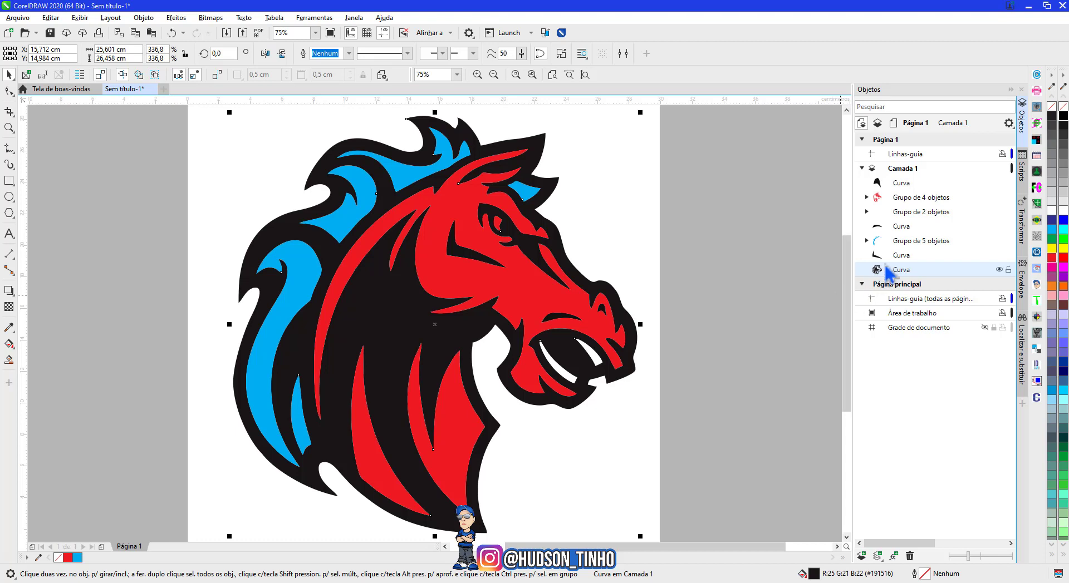
{"action": "left_click", "coordinate": [905, 255], "text": "shift"}
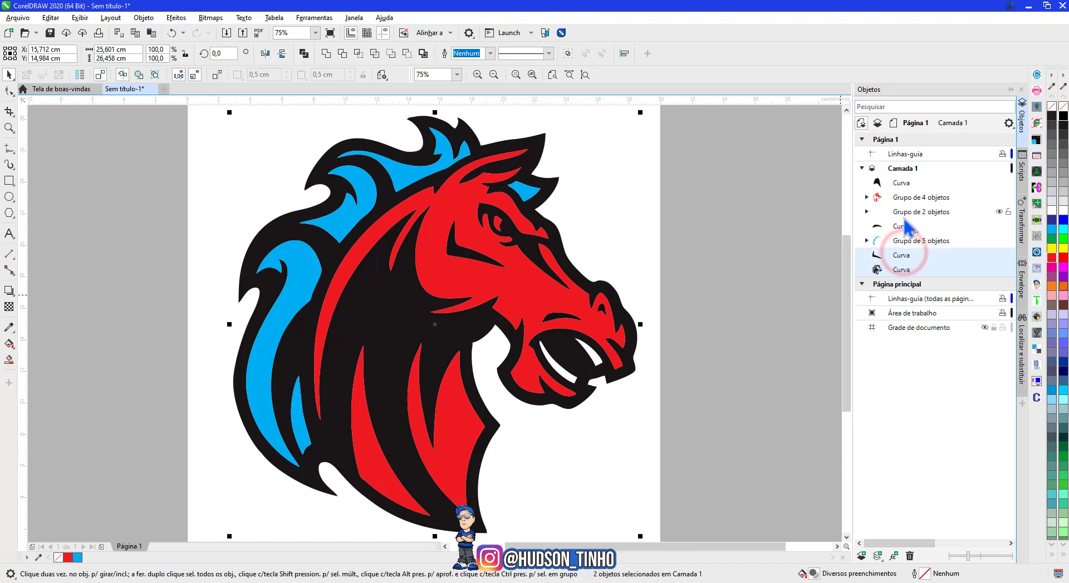
{"action": "left_click", "coordinate": [902, 227], "text": "ctrl"}
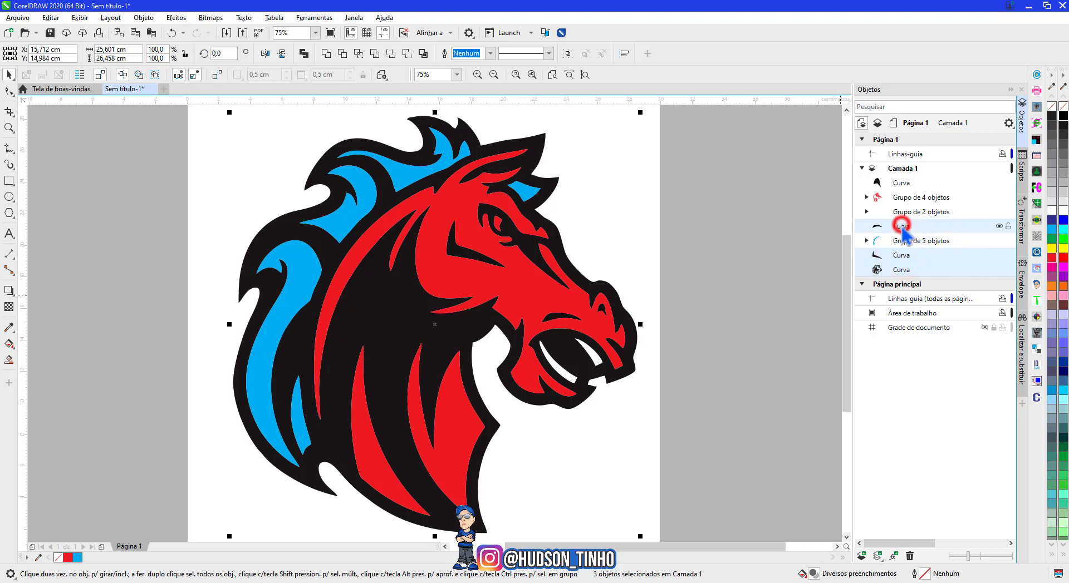
{"action": "left_click", "coordinate": [899, 183], "text": "ctrl"}
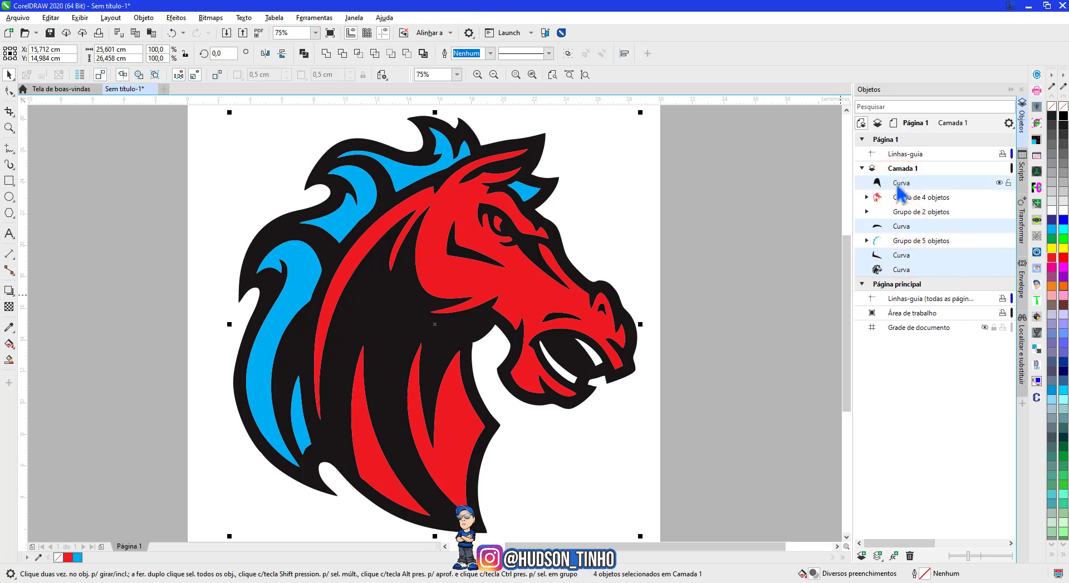
{"action": "key", "text": "ctrl+g"}
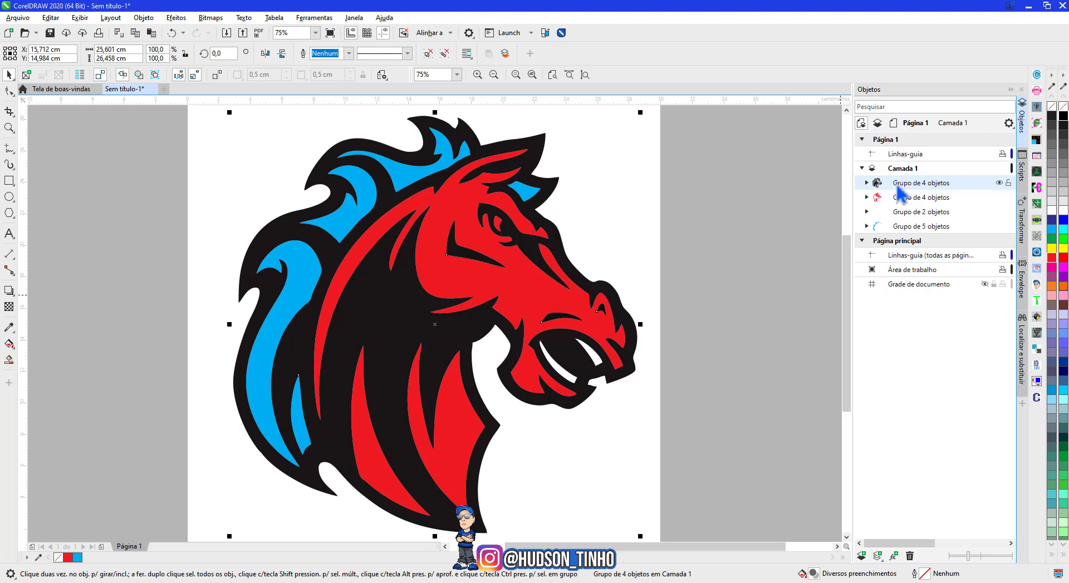
{"action": "left_click", "coordinate": [754, 226]}
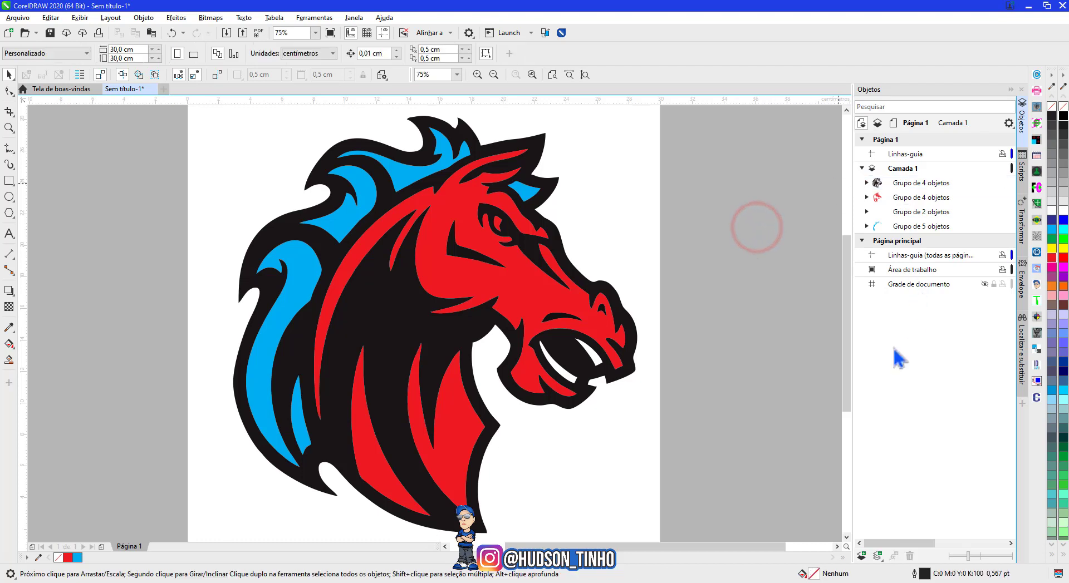
- Create a new layer and name it VERMELHO
{"action": "left_click", "coordinate": [861, 556]}
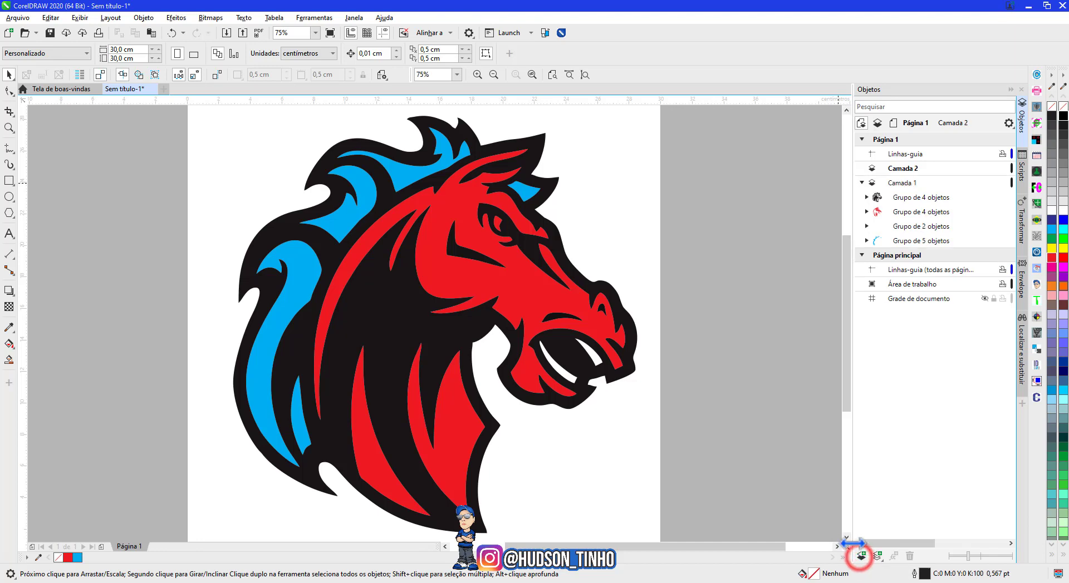
{"action": "double_click", "coordinate": [903, 168]}
{"action": "type", "text": "VERMELHO"}
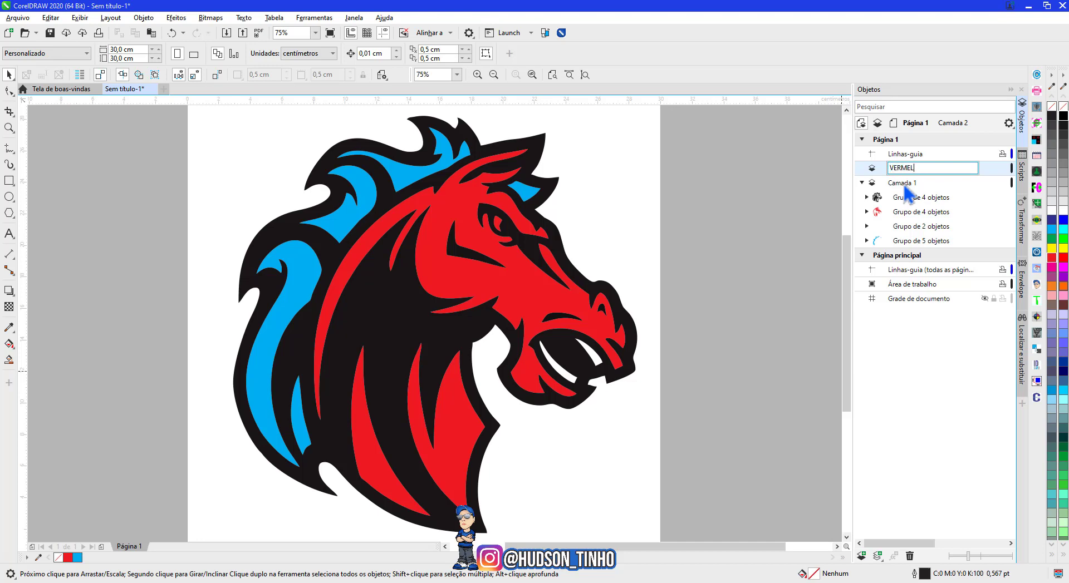
{"action": "key", "text": "Return"}
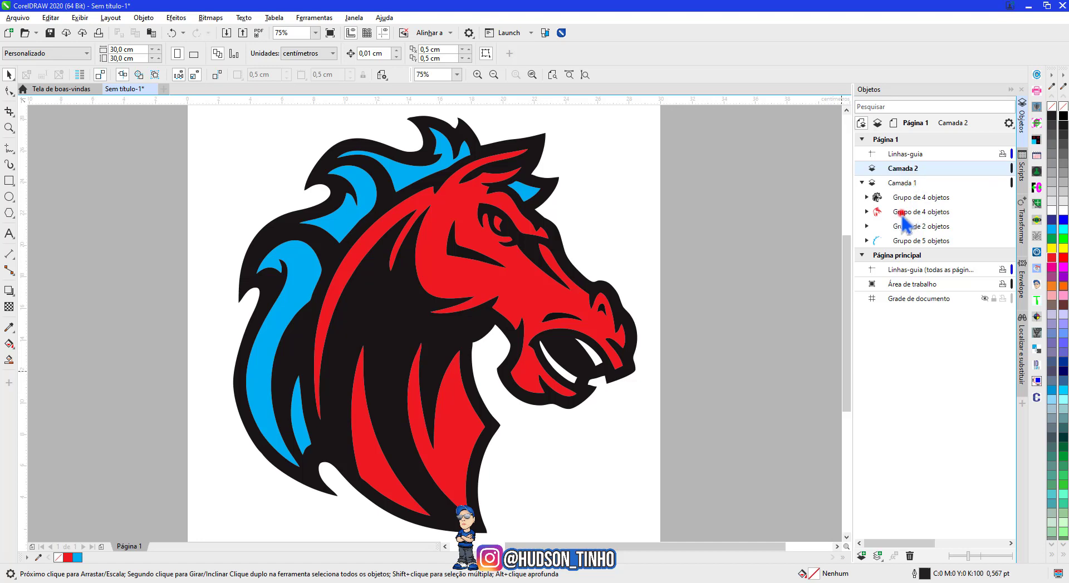
{"action": "left_click", "coordinate": [900, 212]}
- Move the red Grupo de 4 objetos into the VERMELHO layer, then add another layer
{"action": "left_click", "coordinate": [886, 212]}
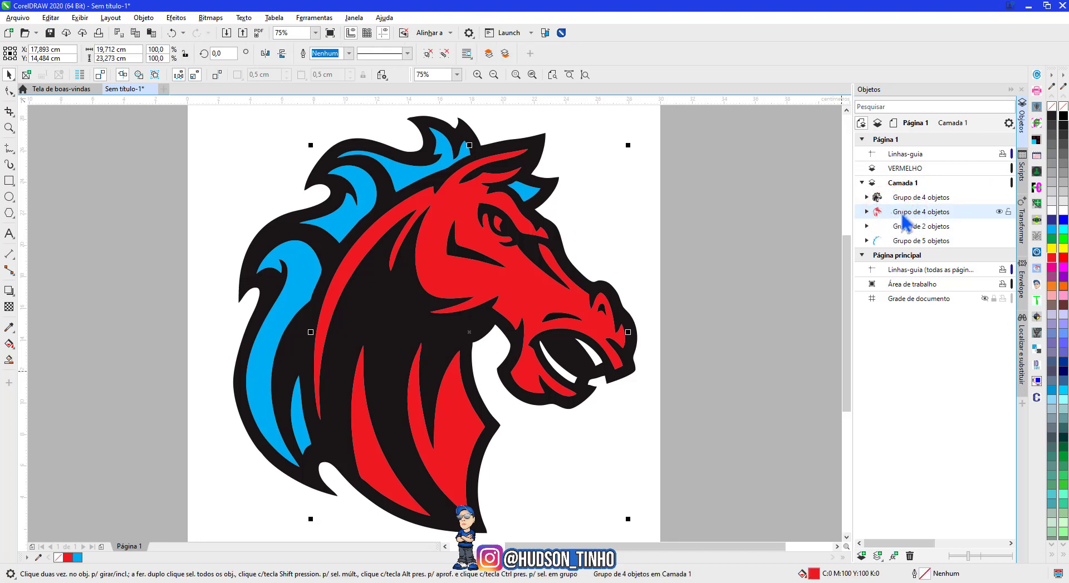
{"action": "left_click_drag", "start_coordinate": [902, 216], "coordinate": [896, 172]}
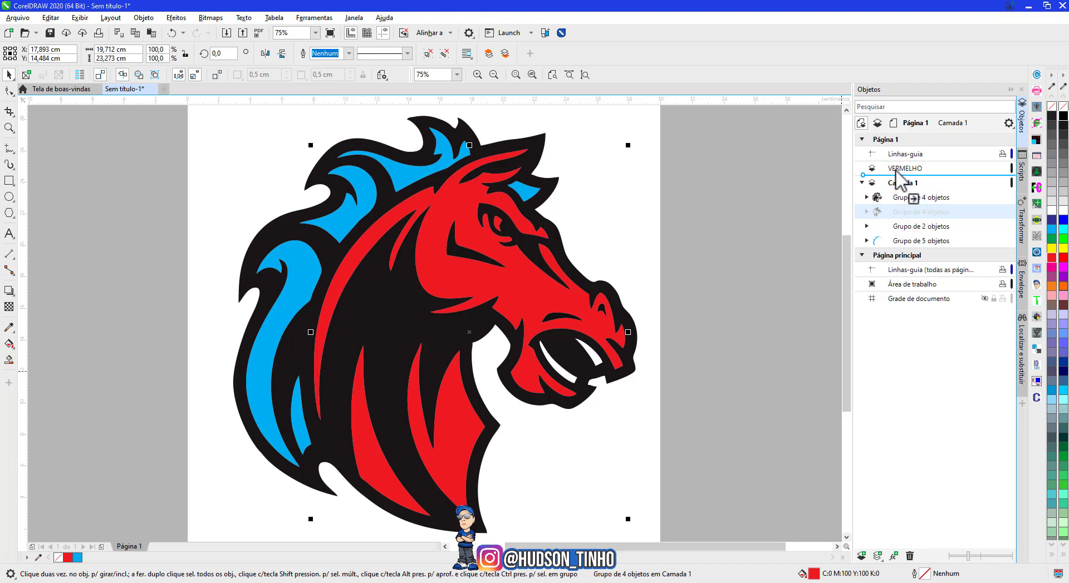
{"action": "left_click_drag", "start_coordinate": [898, 173], "coordinate": [897, 174]}
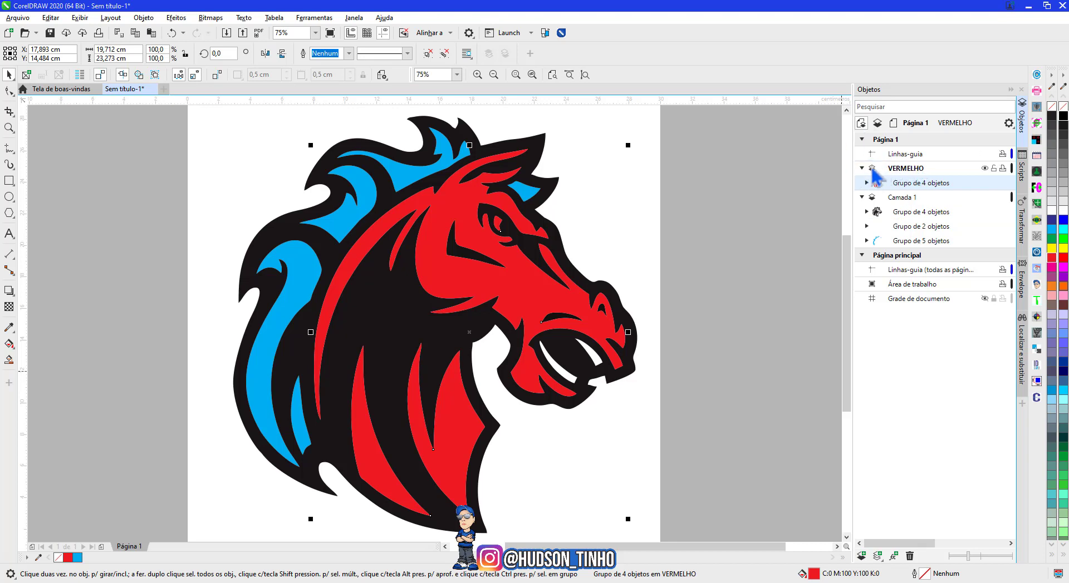
{"action": "left_click", "coordinate": [861, 168]}
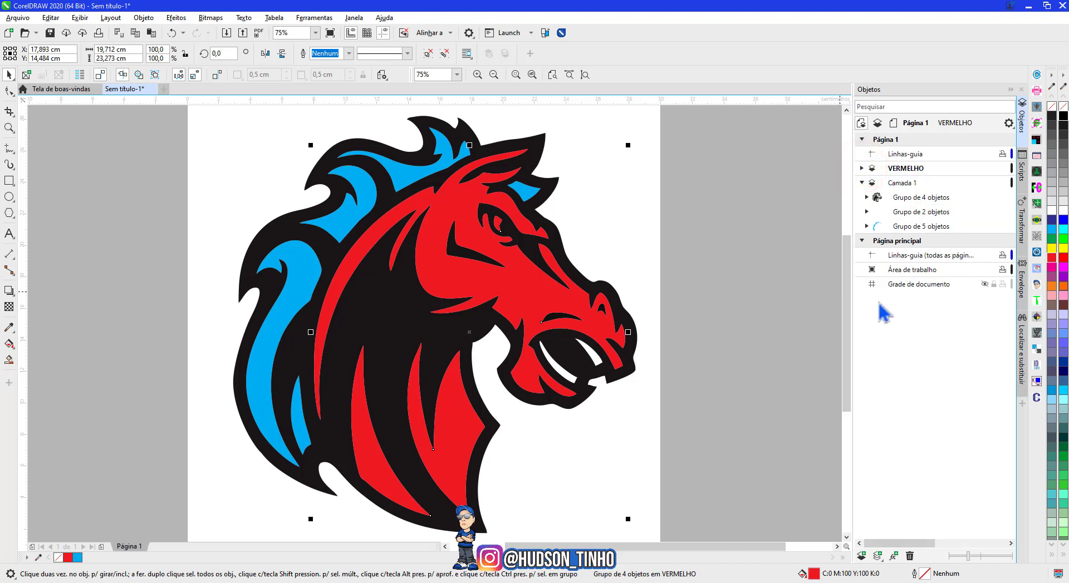
{"action": "left_click", "coordinate": [862, 556]}
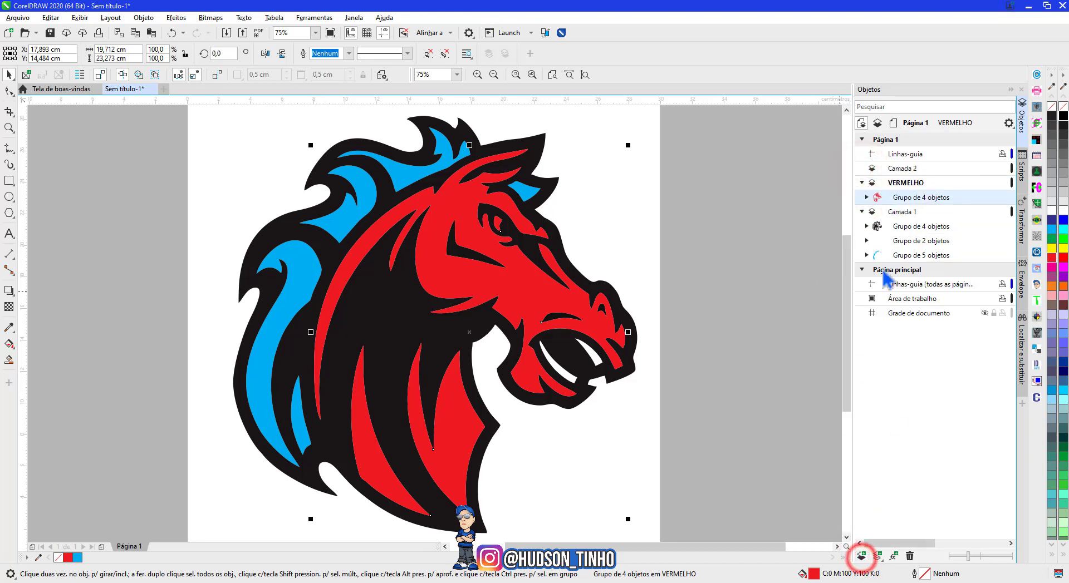
{"action": "mouse_move", "coordinate": [906, 183]}
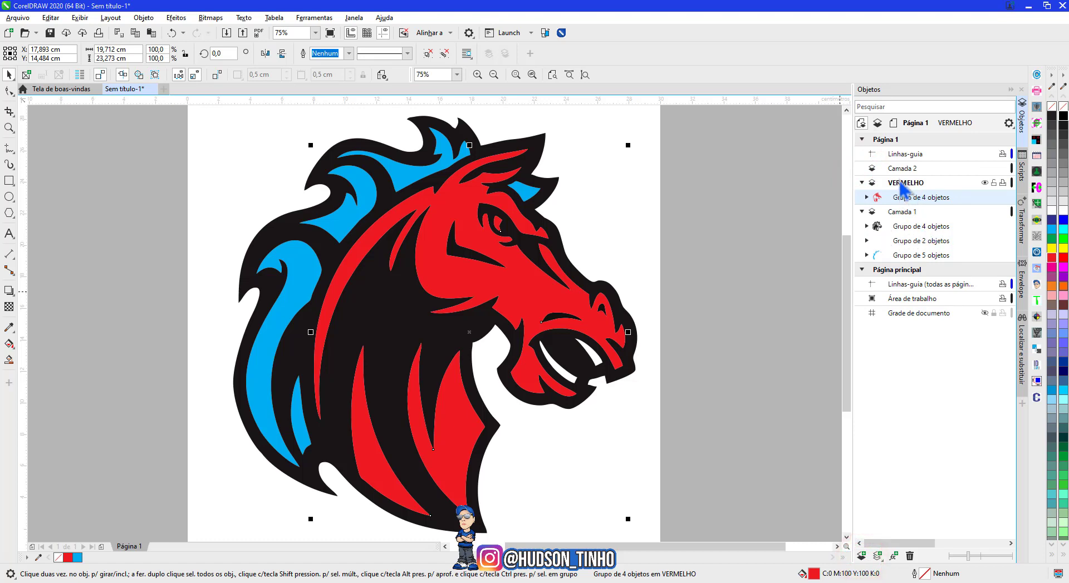
- Rename the new layer AZUL and move the blue Grupo de 5 objetos into it
{"action": "left_click", "coordinate": [906, 168]}
{"action": "type", "text": "AZUL"}
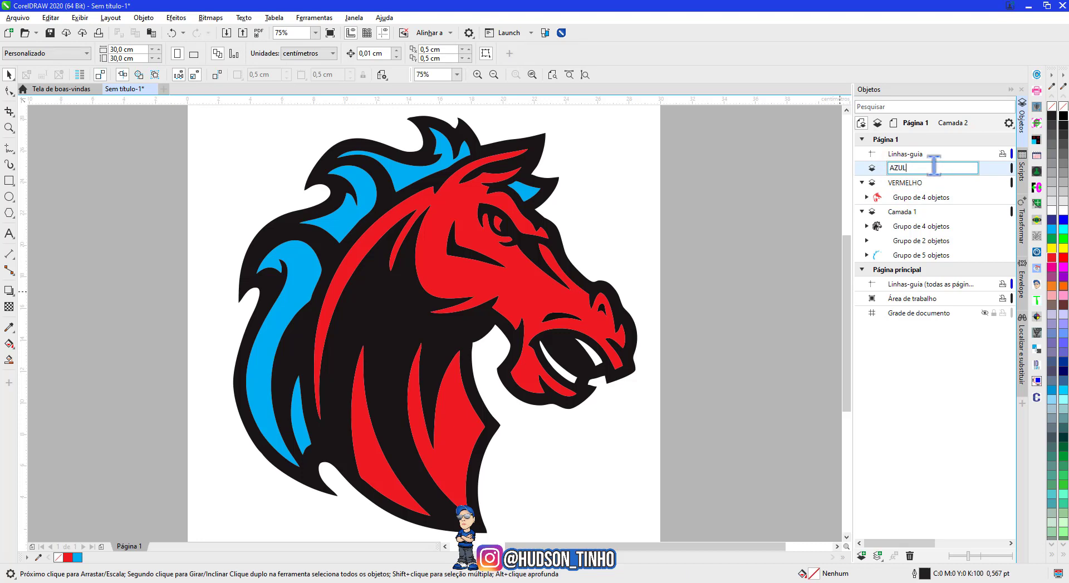
{"action": "key", "text": "Return"}
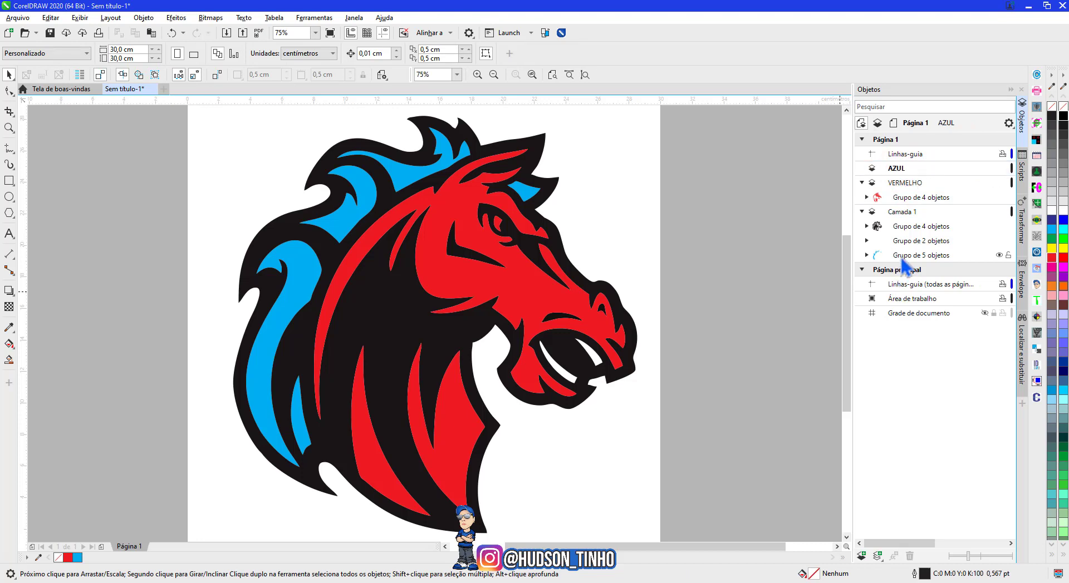
{"action": "left_click", "coordinate": [900, 255]}
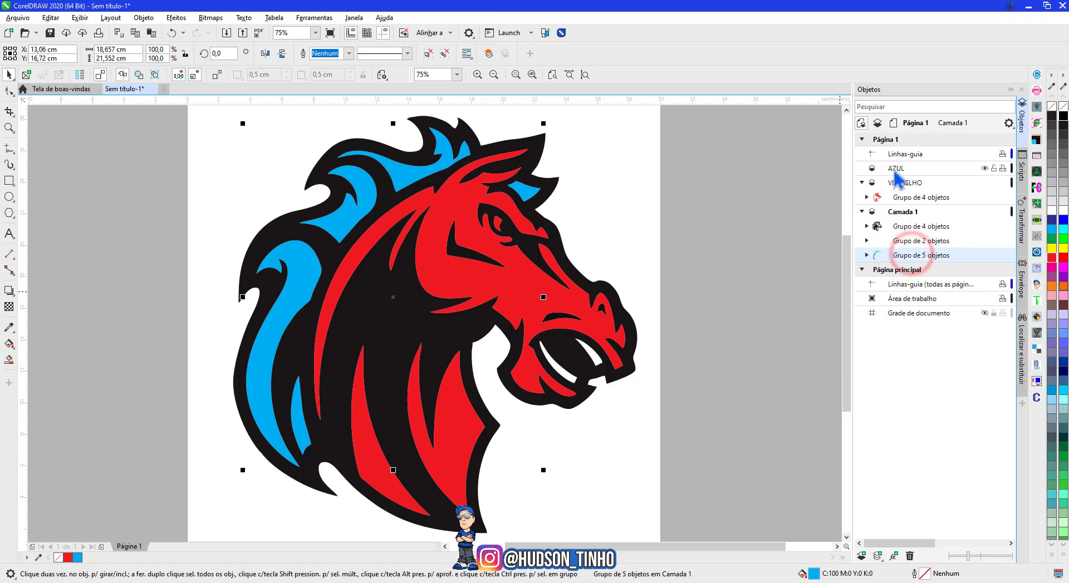
{"action": "left_click_drag", "start_coordinate": [907, 255], "coordinate": [892, 180]}
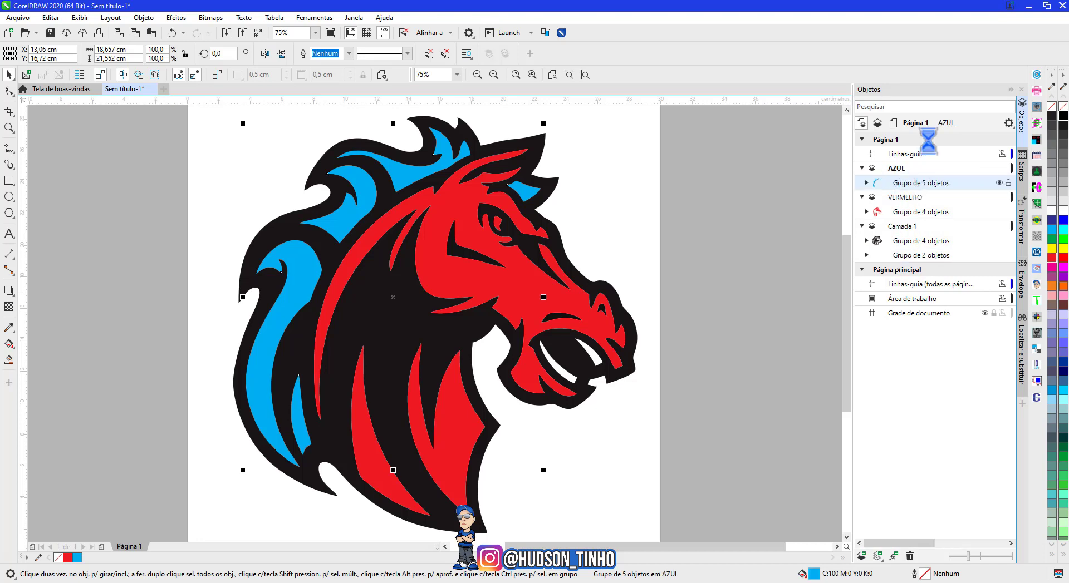
{"action": "left_click", "coordinate": [862, 168]}
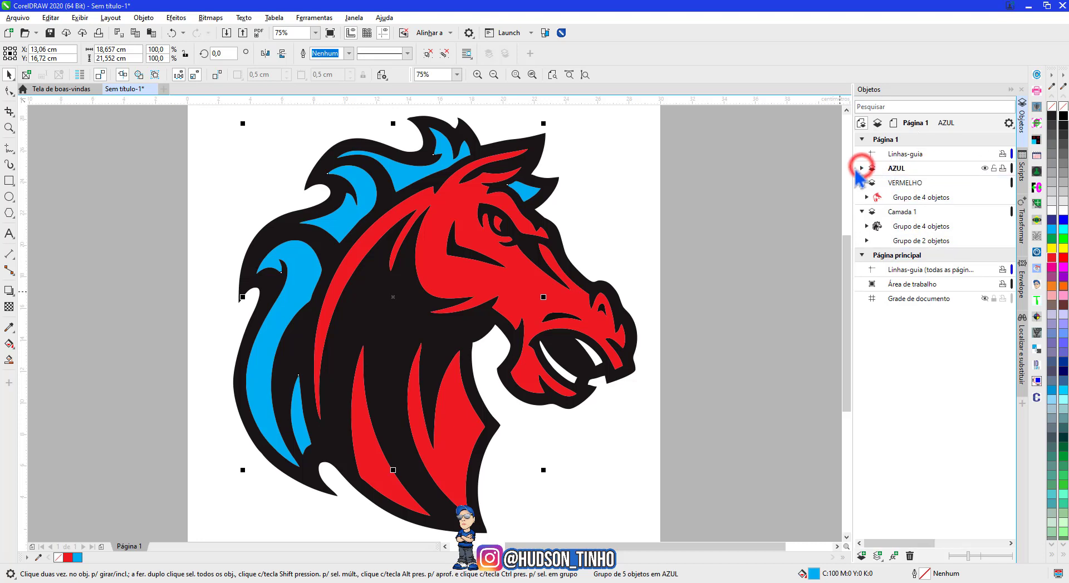
- Check the black and white groups left in Camada 1 and add another new layer
{"action": "left_click", "coordinate": [903, 227]}
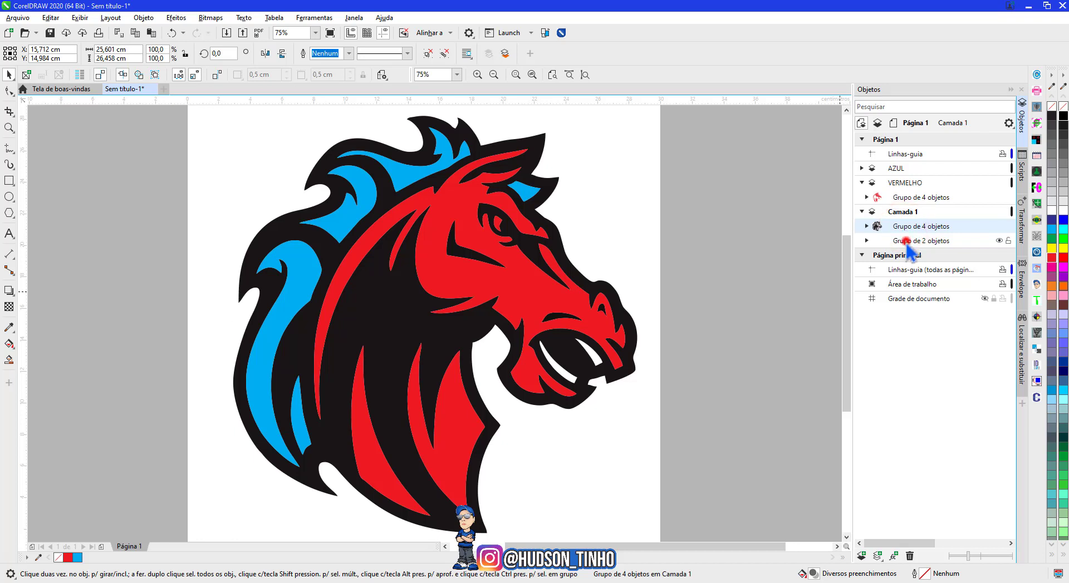
{"action": "left_click", "coordinate": [905, 241]}
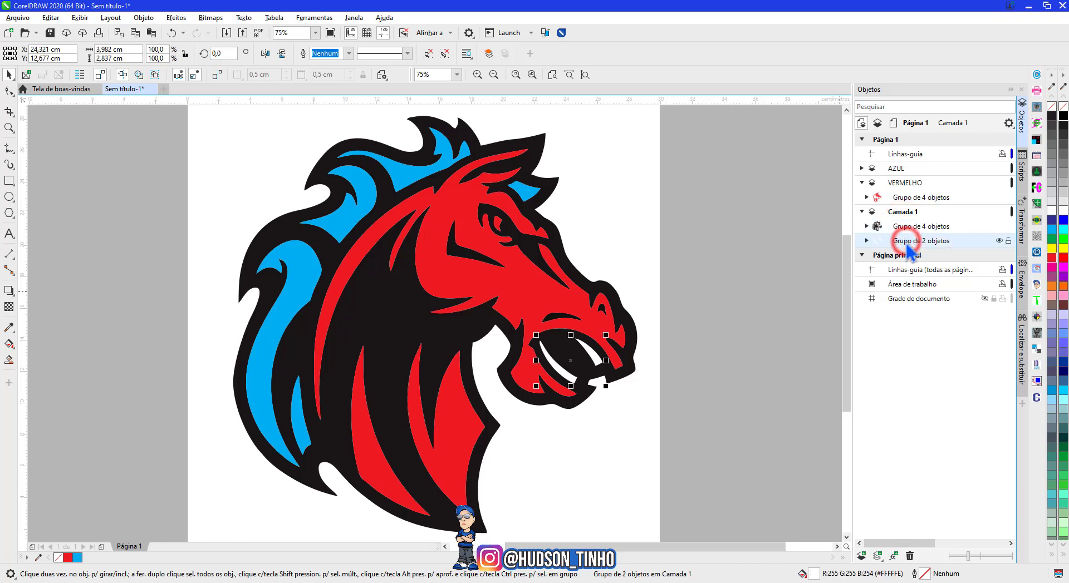
{"action": "left_click", "coordinate": [861, 555]}
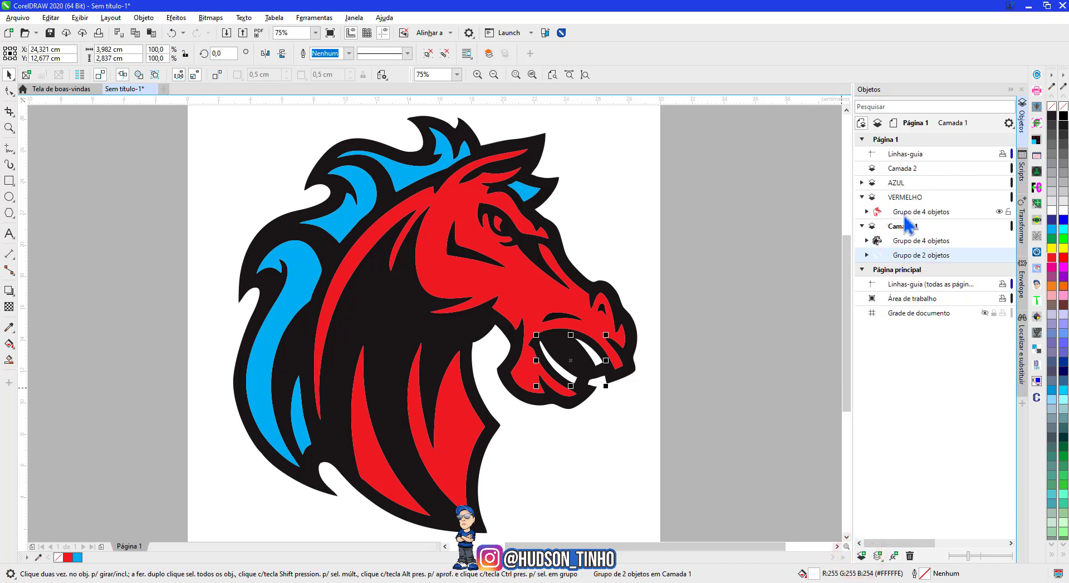
- Rename the newest layer BRANCO and move the white Grupo de 2 objetos into it
{"action": "double_click", "coordinate": [908, 170]}
{"action": "type", "text": "BRANCO"}
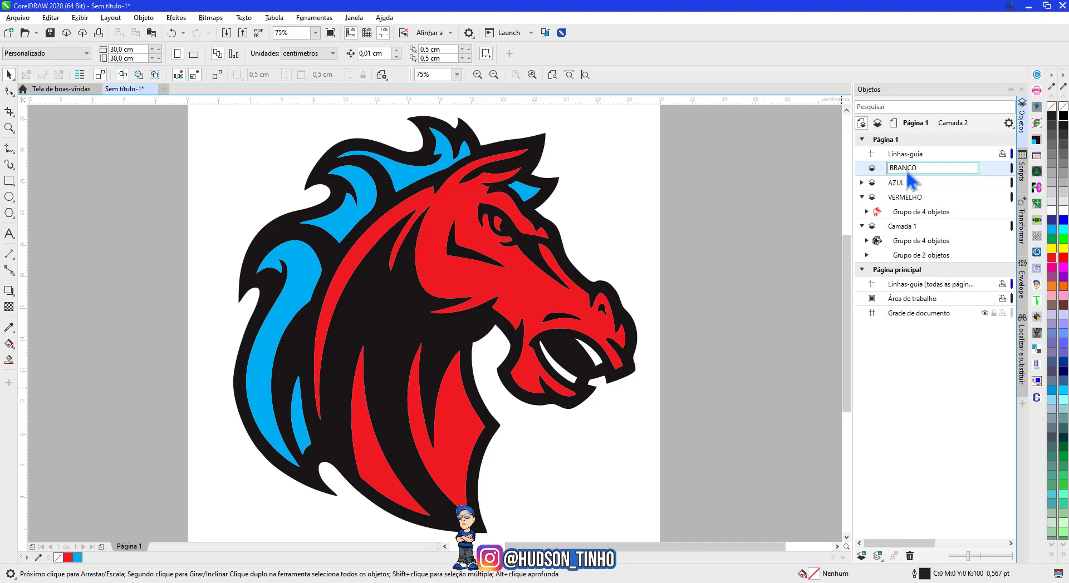
{"action": "key", "text": "Return"}
{"action": "left_click", "coordinate": [904, 255]}
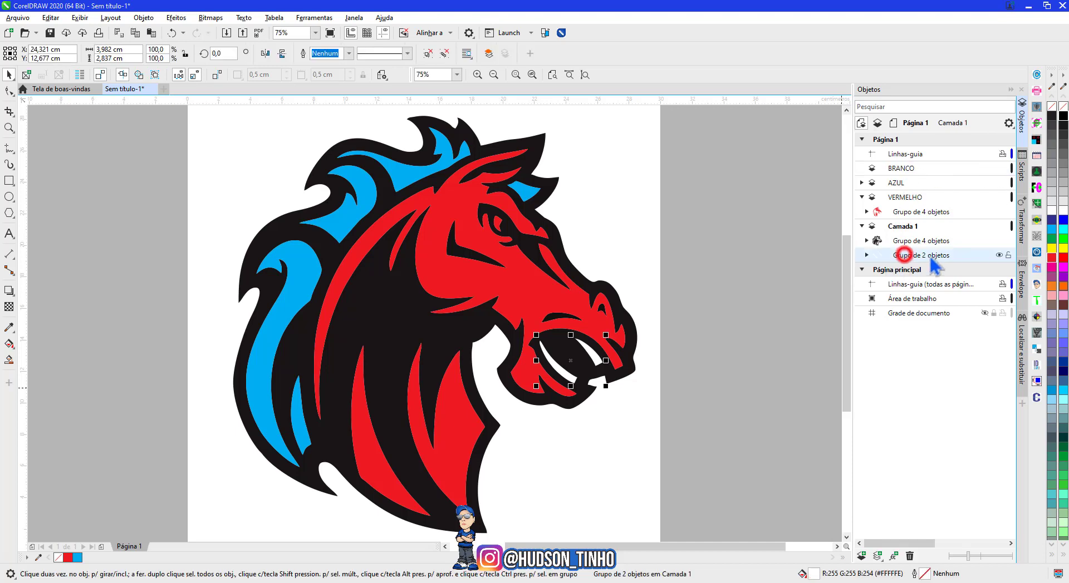
{"action": "left_click_drag", "start_coordinate": [932, 258], "coordinate": [899, 169]}
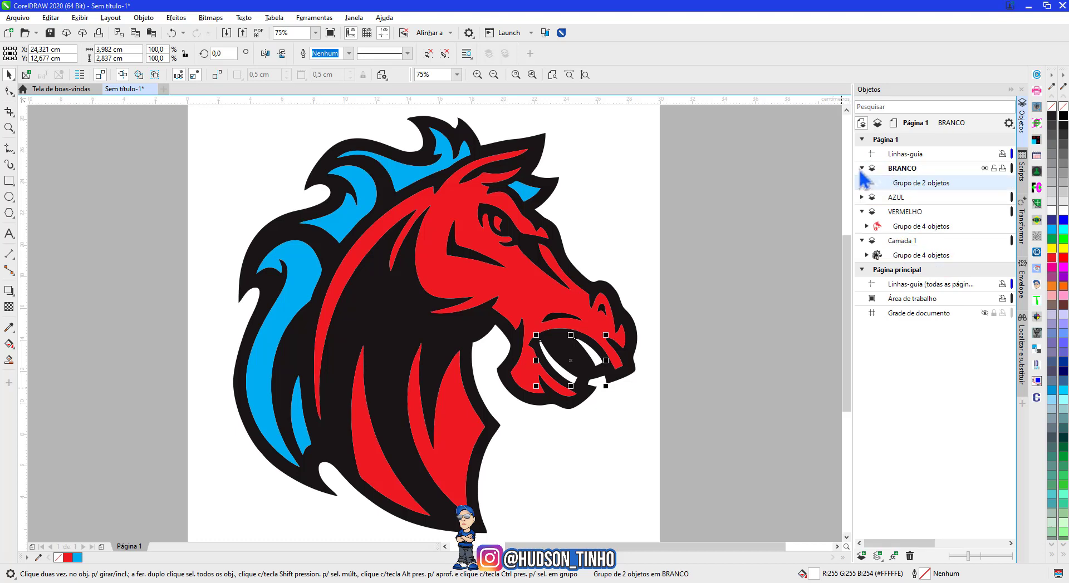
{"action": "left_click", "coordinate": [862, 168]}
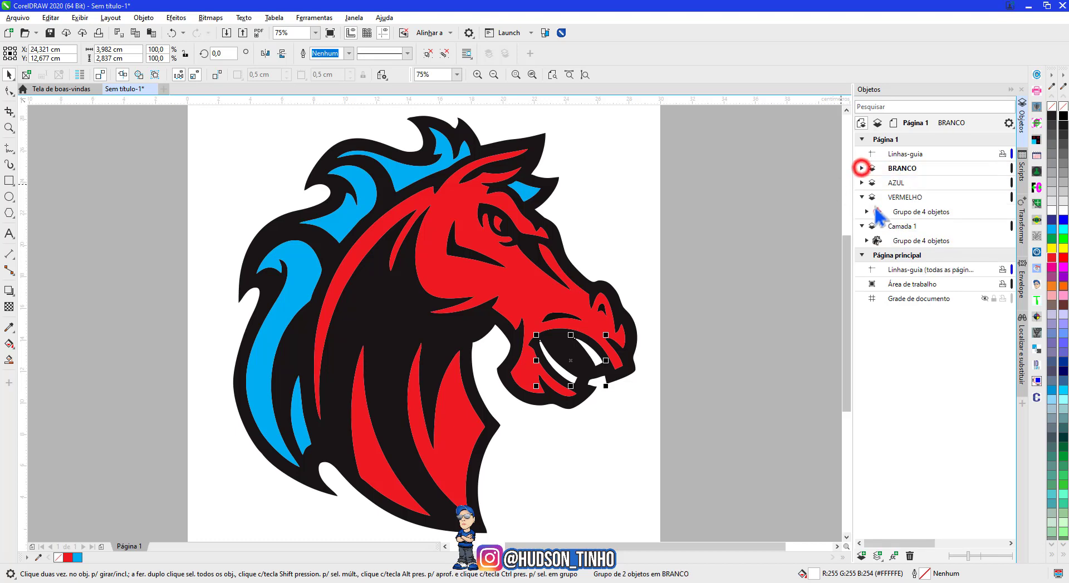
- Rename Camada 1 to PRETO and collapse the PRETO and VERMELHO layers
{"action": "left_click", "coordinate": [918, 241]}
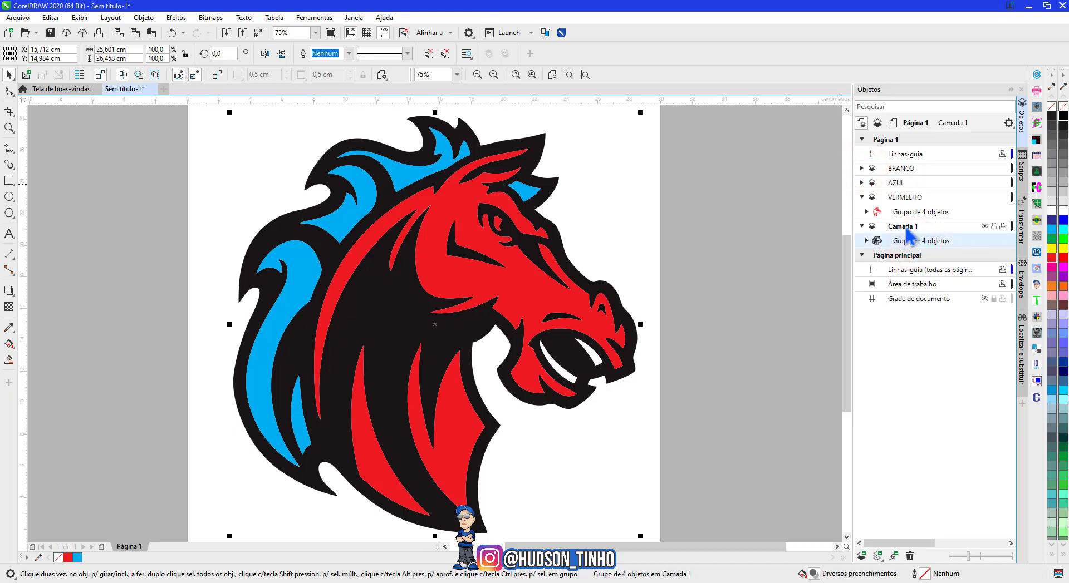
{"action": "double_click", "coordinate": [907, 227]}
{"action": "type", "text": "PRETO"}
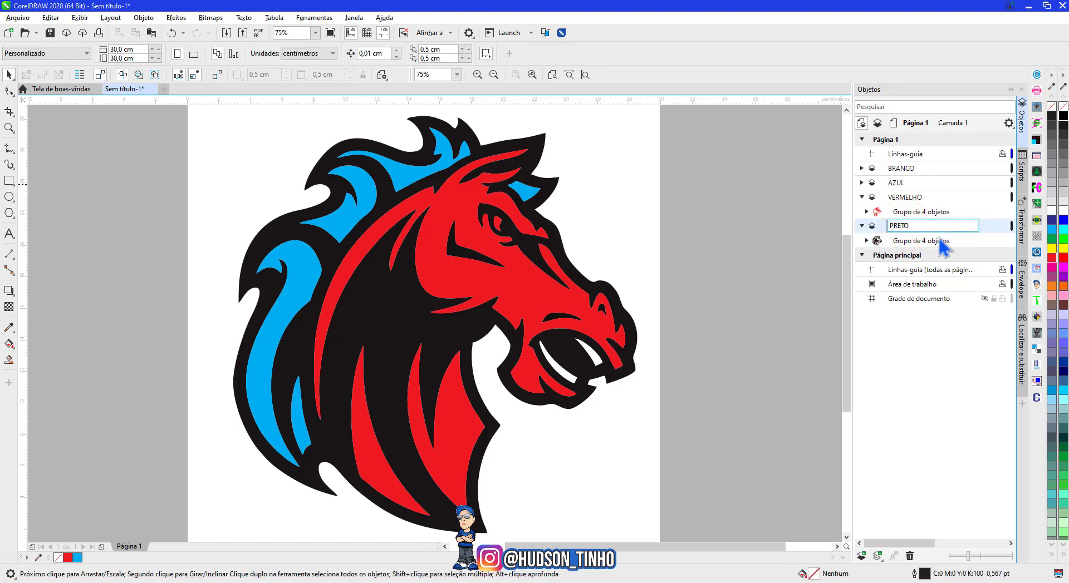
{"action": "left_click", "coordinate": [937, 239]}
{"action": "left_click", "coordinate": [861, 226]}
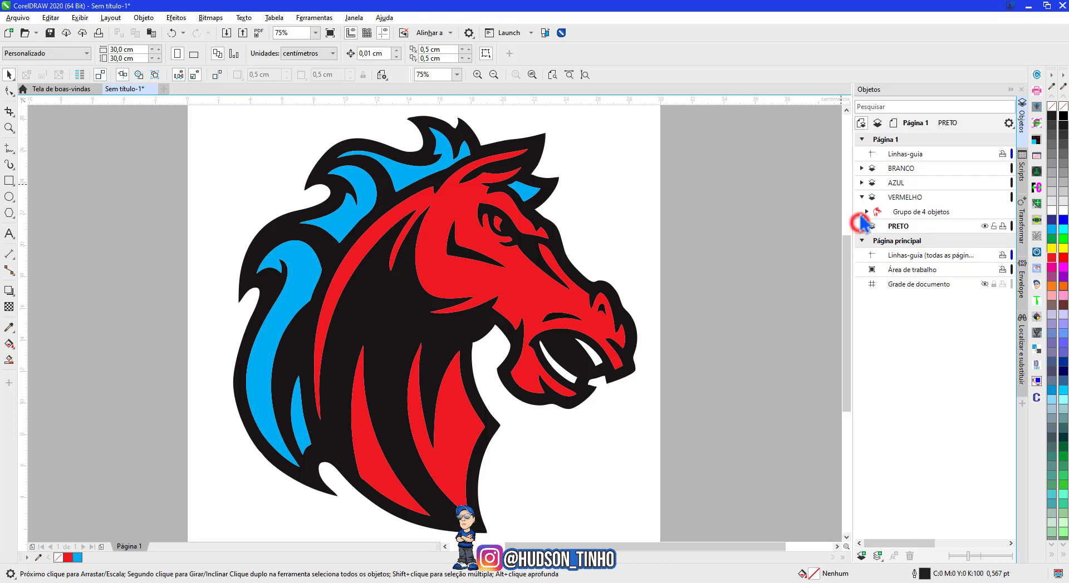
{"action": "left_click", "coordinate": [862, 197]}
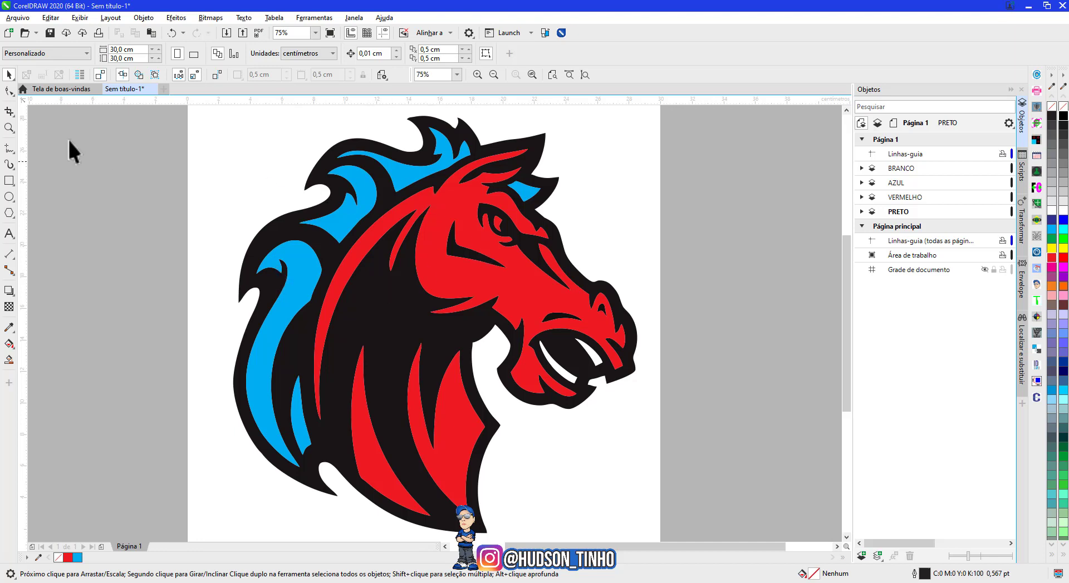
- Export the horse logo as a Photoshop PSD file named LOGOTIPO CAVALO
{"action": "left_click", "coordinate": [13, 18]}
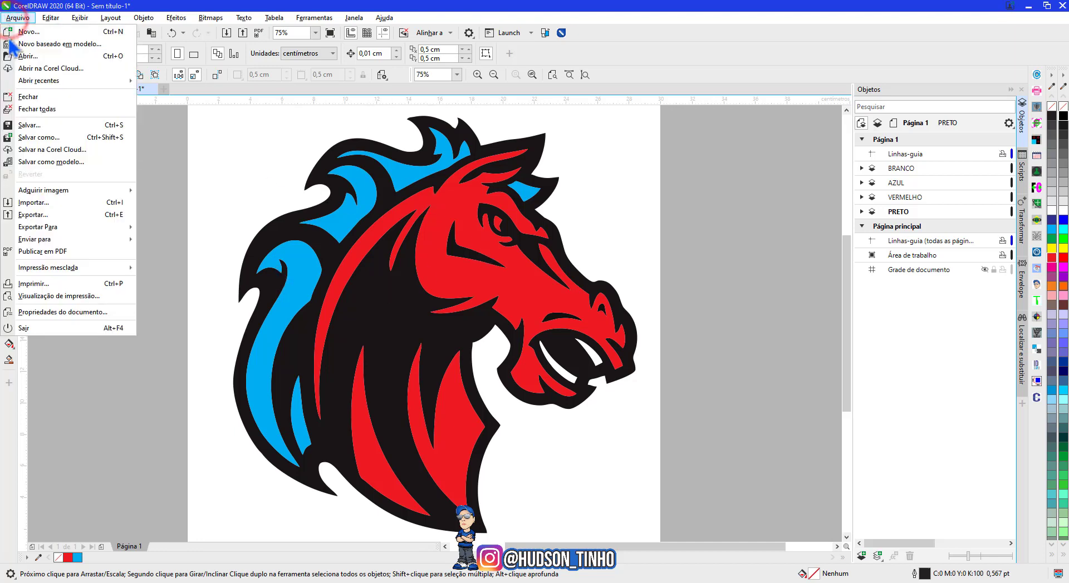
{"action": "left_click", "coordinate": [51, 219]}
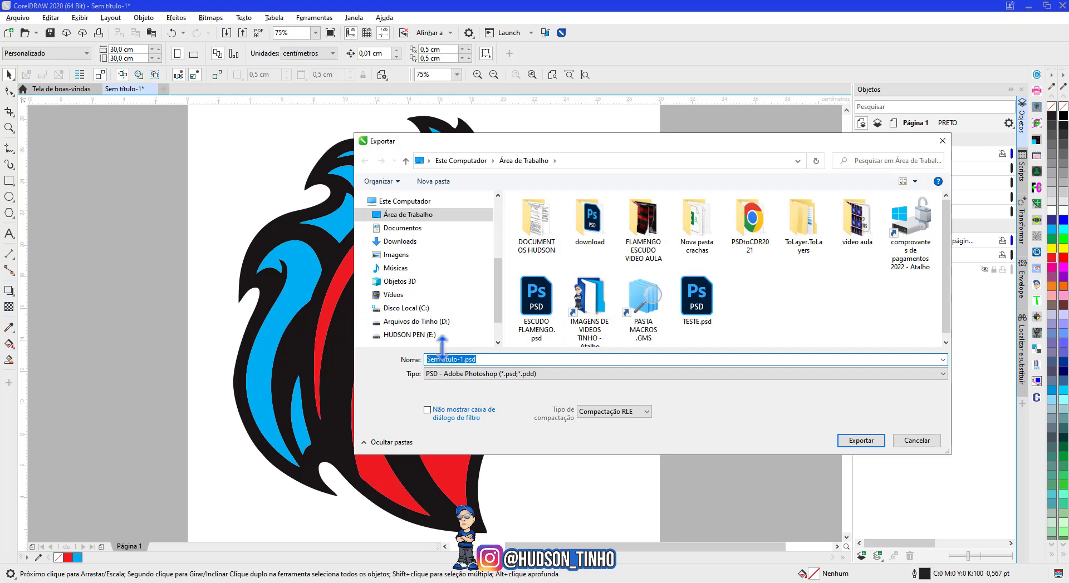
{"action": "type", "text": "LOGOTIPO CAVALO"}
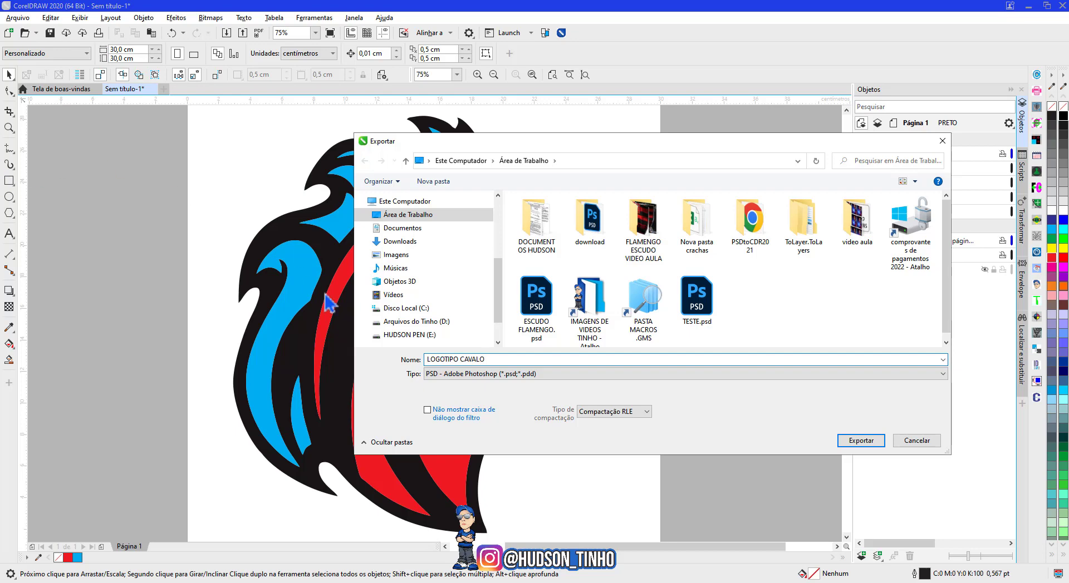
{"action": "left_click", "coordinate": [453, 375]}
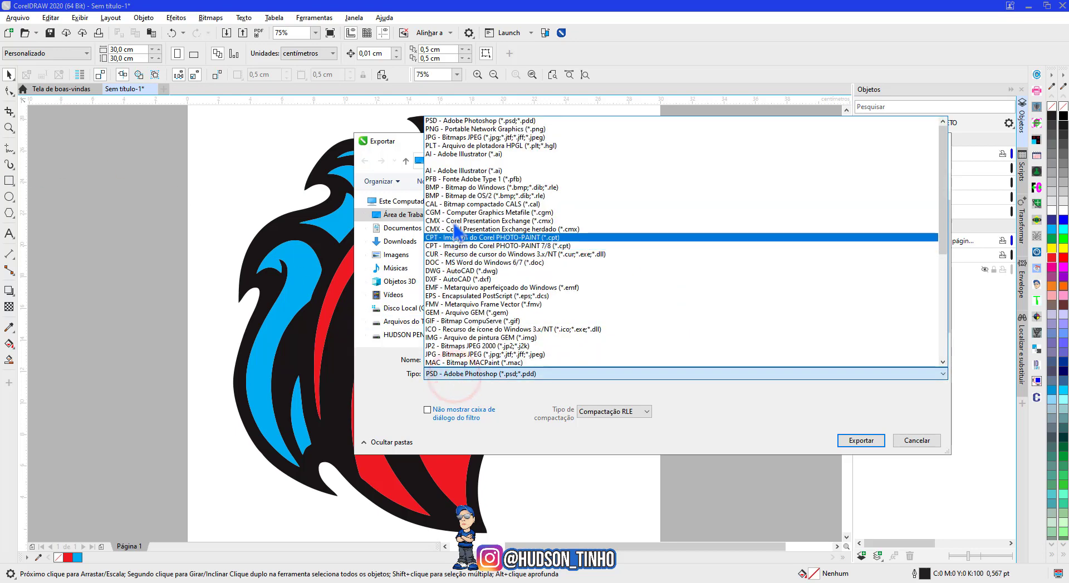
{"action": "scroll", "coordinate": [445, 278], "scroll_direction": "down", "scroll_amount": 2}
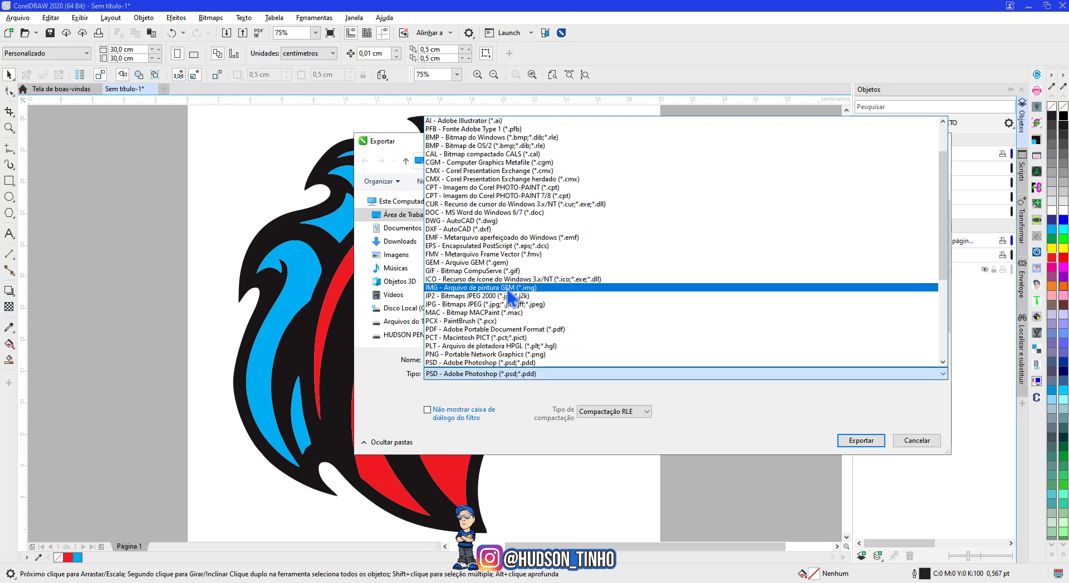
{"action": "left_click", "coordinate": [445, 362]}
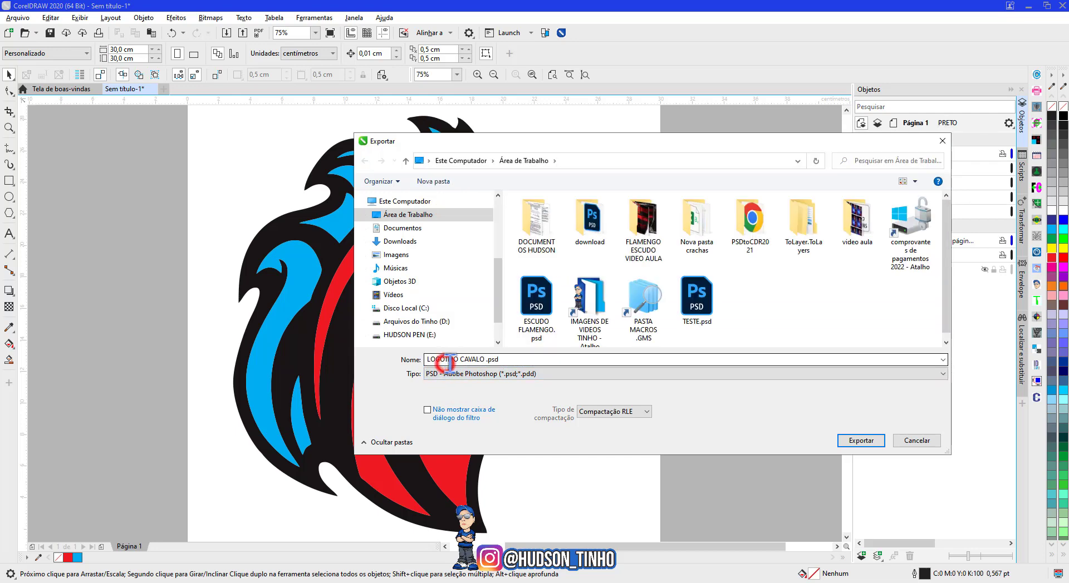
{"action": "left_click", "coordinate": [857, 441]}
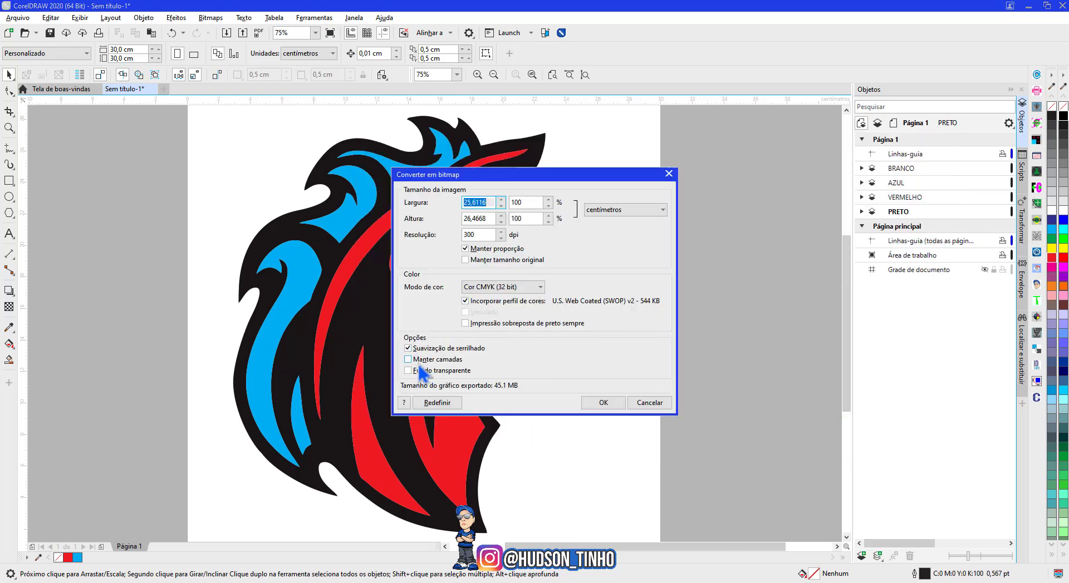
- Keep layers and a transparent background, and confirm the 300 dpi PSD conversion
{"action": "left_click", "coordinate": [409, 360]}
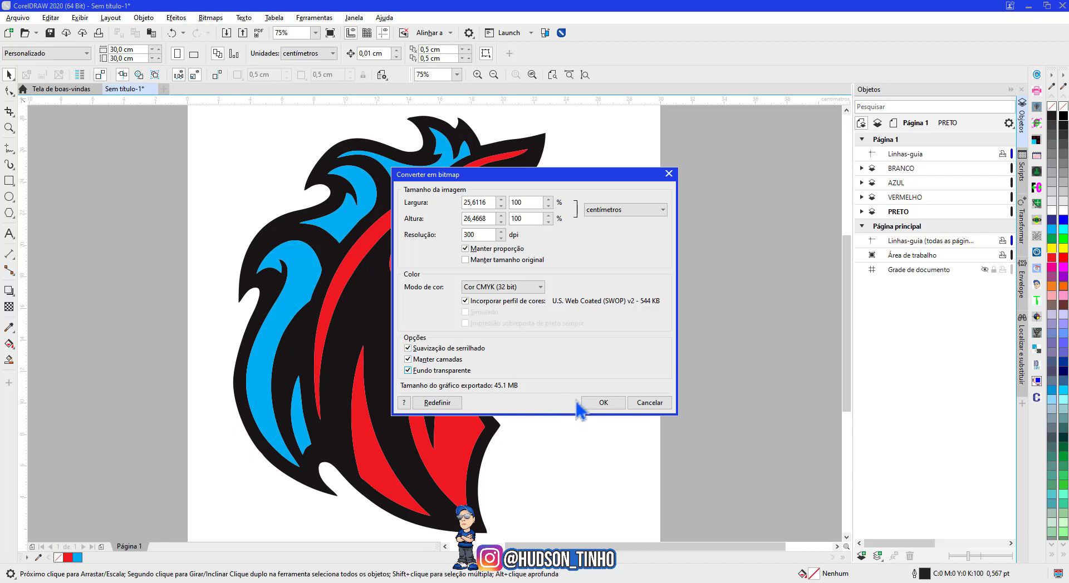
{"action": "left_click", "coordinate": [597, 402]}
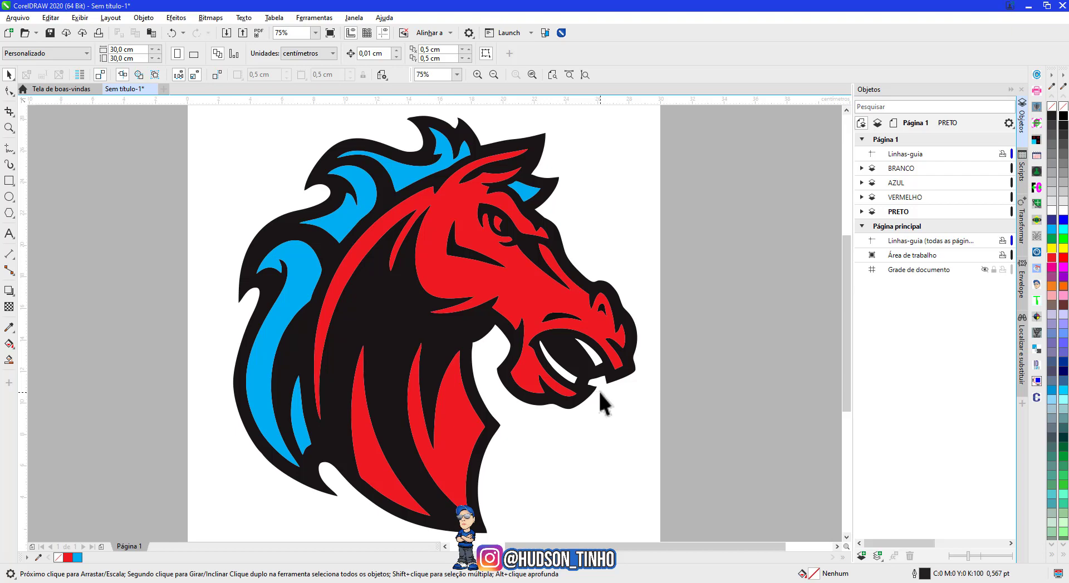
- In Photoshop, open LOGOTIPO CAVALO .psd from the Desktop
{"action": "key", "text": "alt+Tab"}
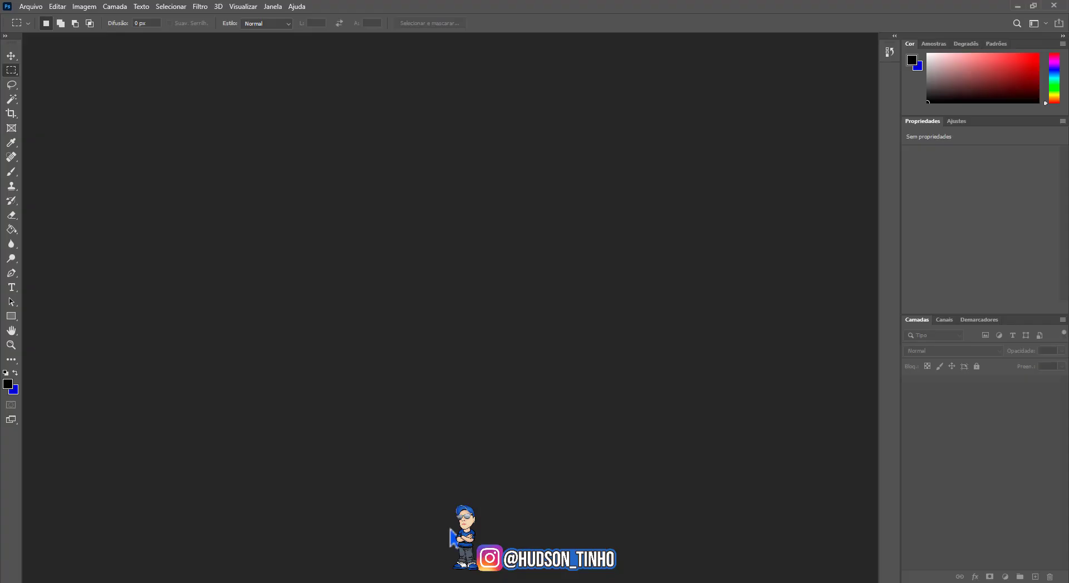
{"action": "left_click", "coordinate": [30, 7]}
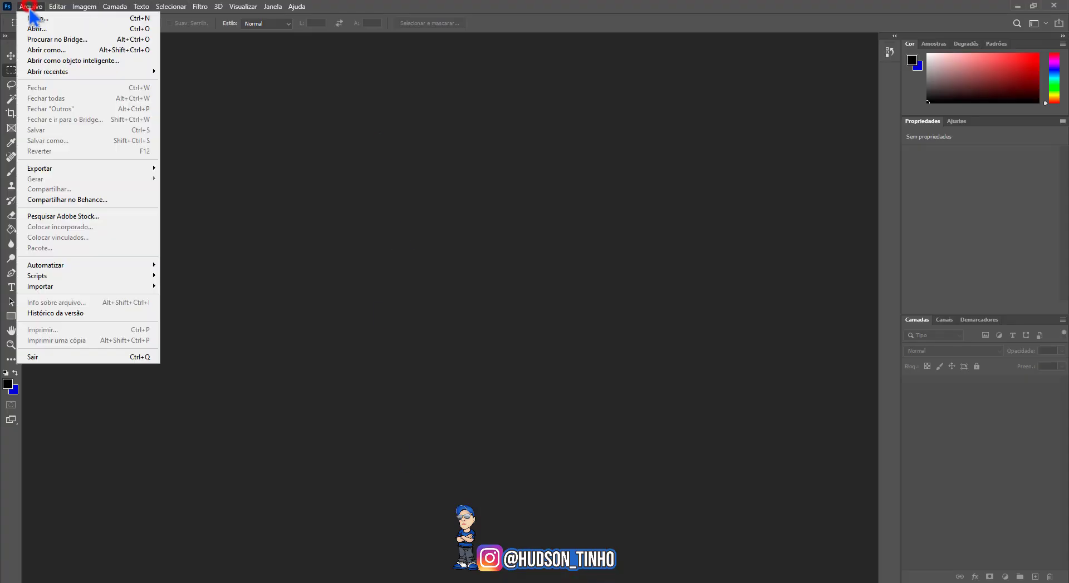
{"action": "left_click", "coordinate": [34, 29]}
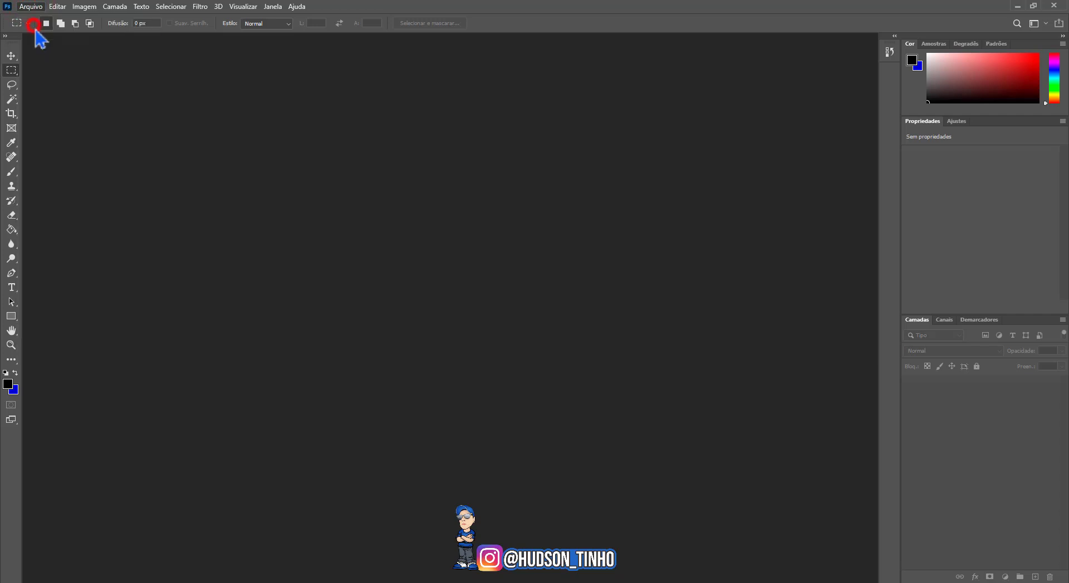
{"action": "left_click_drag", "start_coordinate": [828, 265], "coordinate": [831, 374]}
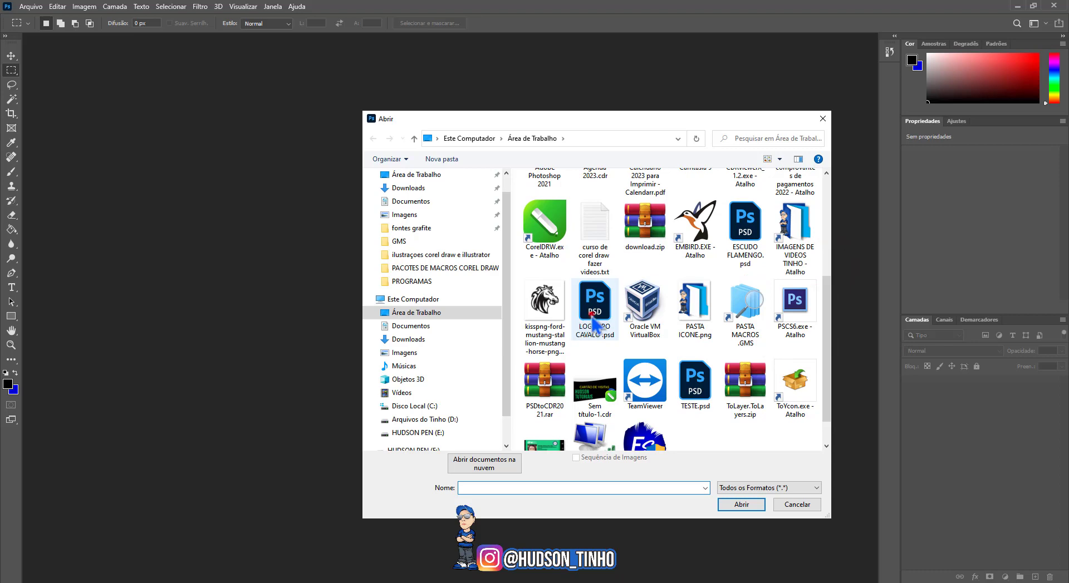
{"action": "left_click", "coordinate": [591, 310]}
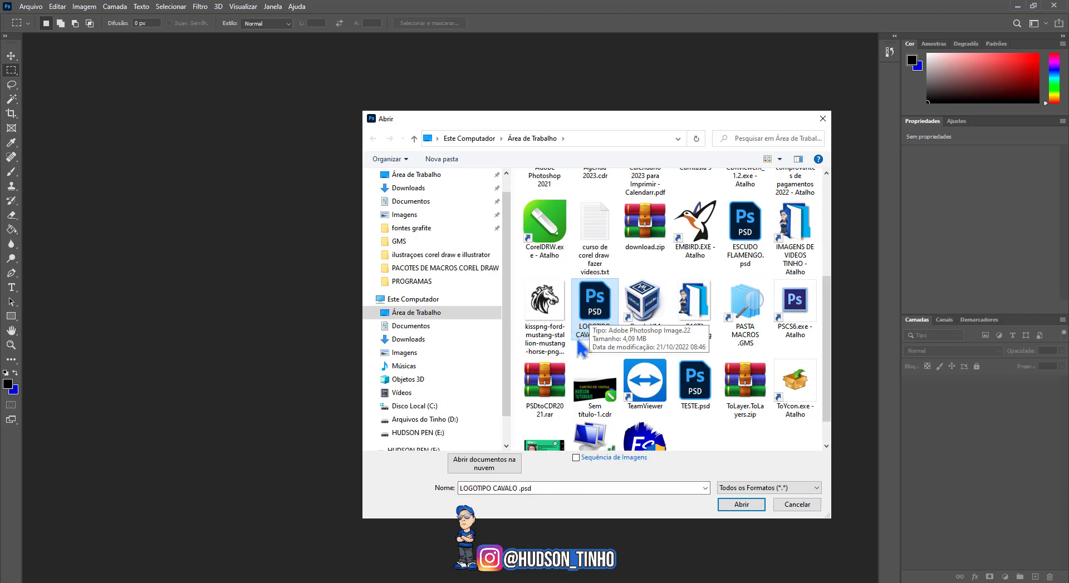
{"action": "left_click", "coordinate": [741, 505]}
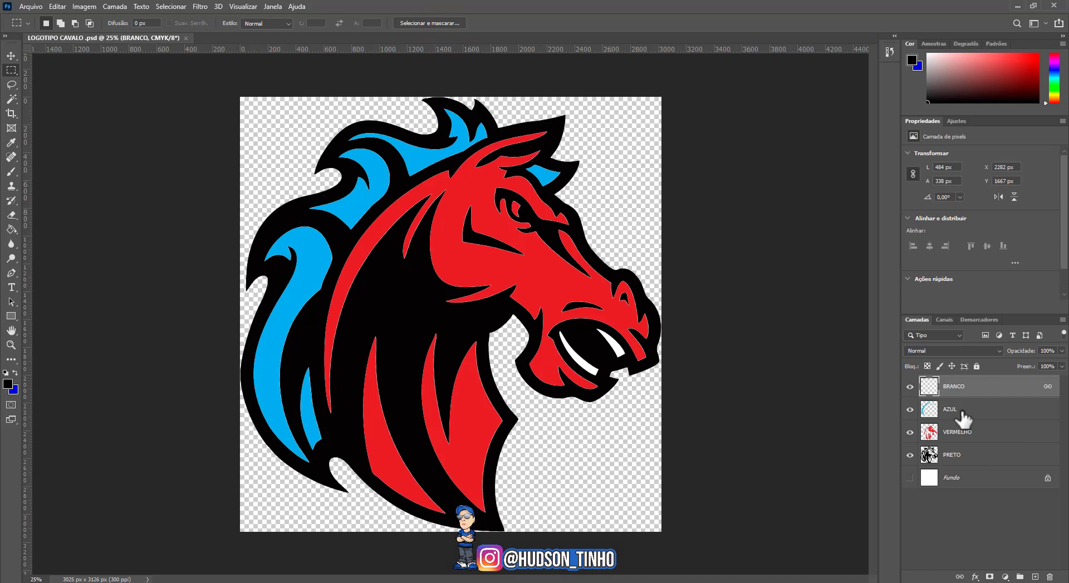
- Select the AZUL, VERMELHO and PRETO layers in turn to inspect each colour
{"action": "left_click", "coordinate": [972, 415]}
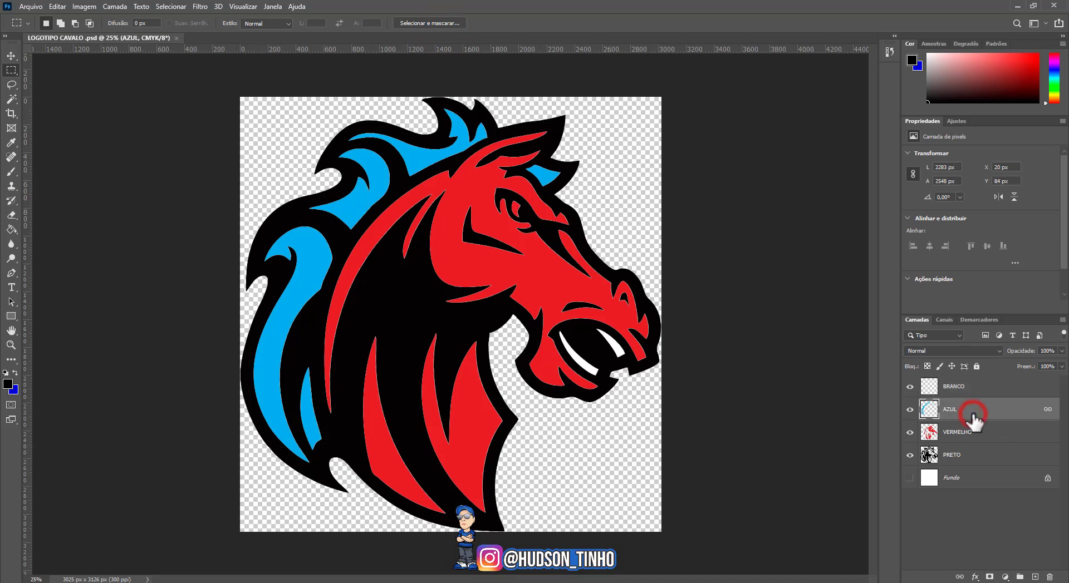
{"action": "left_click", "coordinate": [972, 433]}
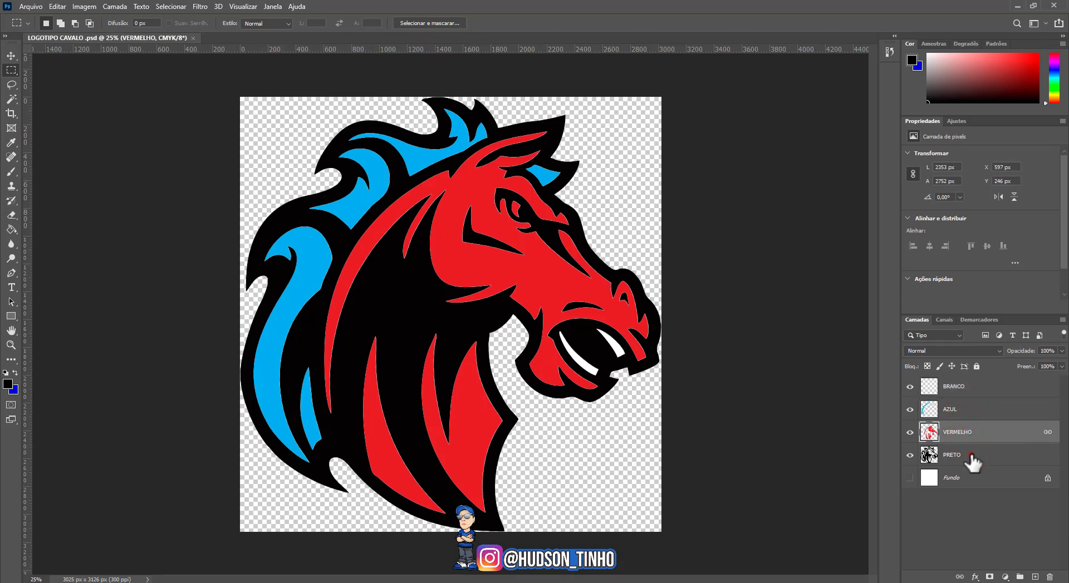
{"action": "left_click", "coordinate": [972, 457]}
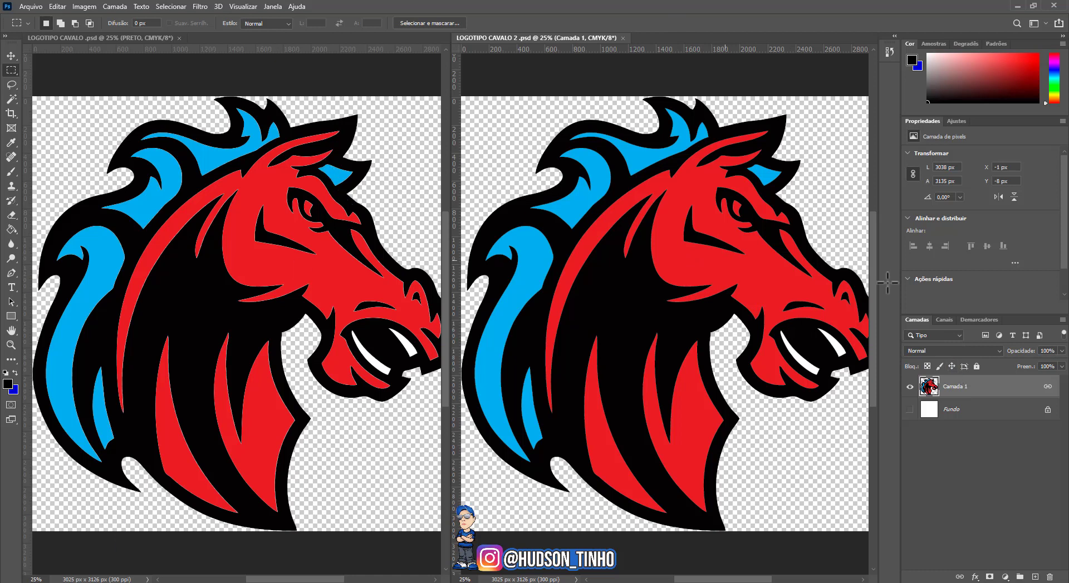
- Recheck the layered logo's AZUL, VERMELHO and PRETO layers, then close LOGOTIPO CAVALO 2
{"action": "left_click", "coordinate": [122, 39]}
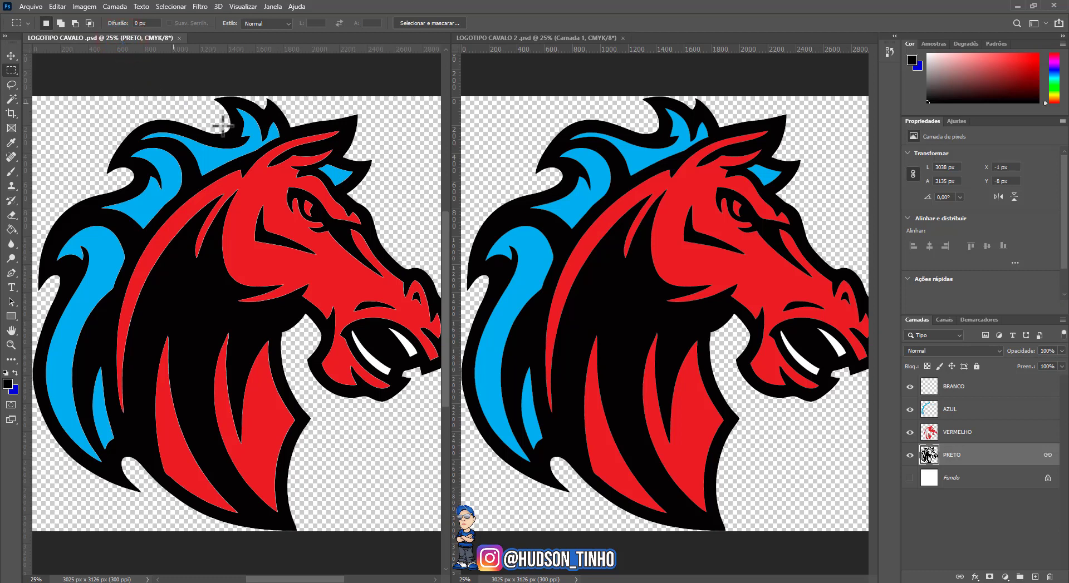
{"action": "left_click", "coordinate": [954, 406]}
{"action": "left_click", "coordinate": [954, 433]}
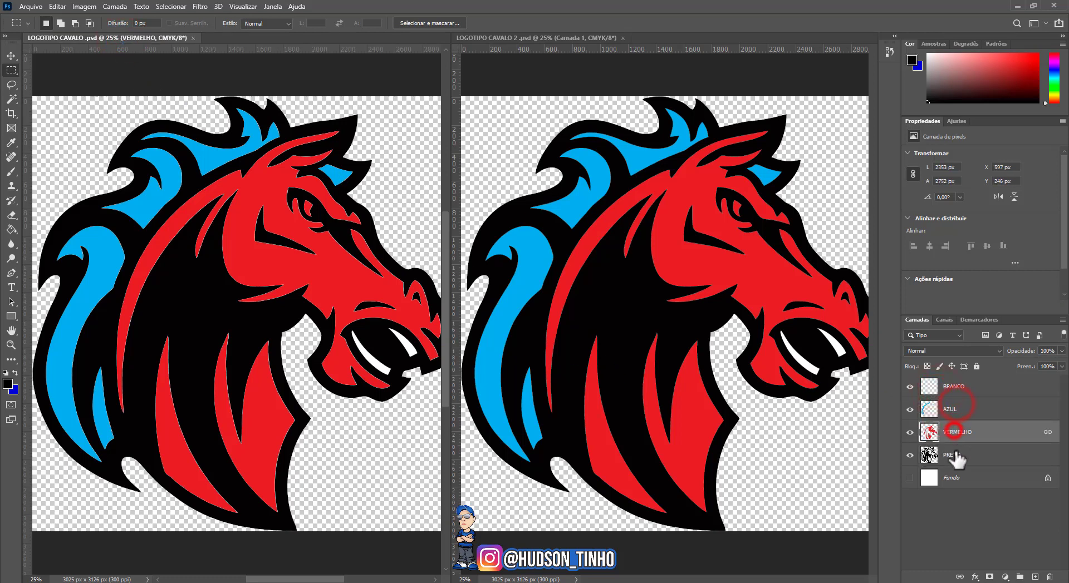
{"action": "left_click", "coordinate": [954, 455]}
{"action": "left_click", "coordinate": [508, 37]}
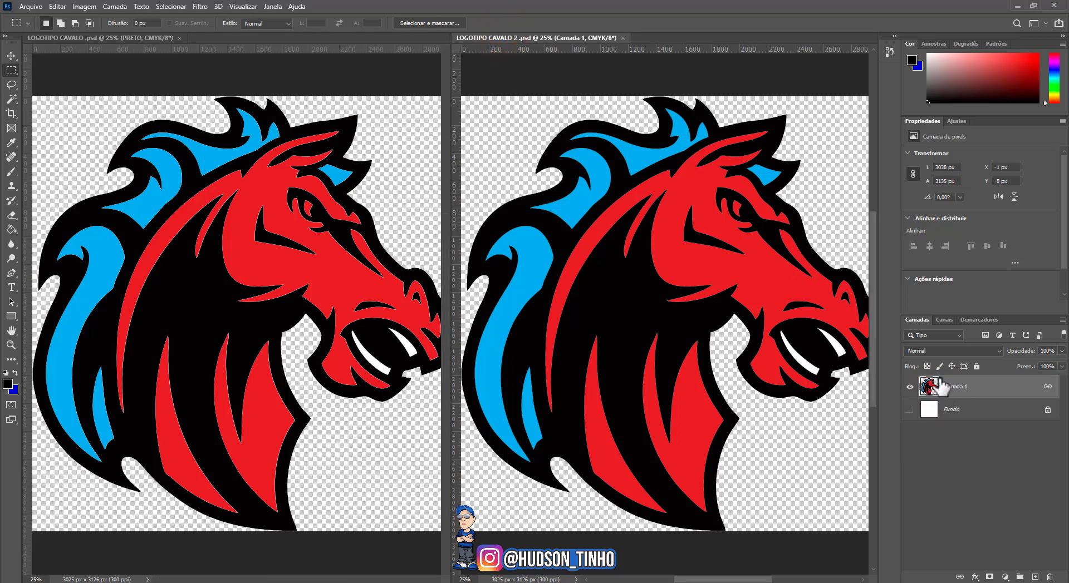
{"action": "left_click", "coordinate": [623, 38]}
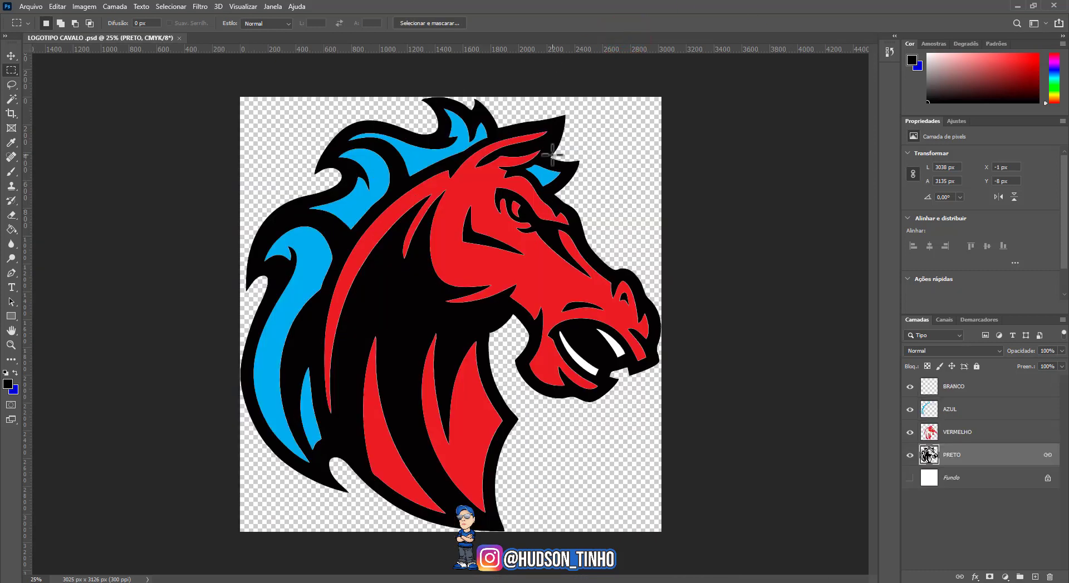